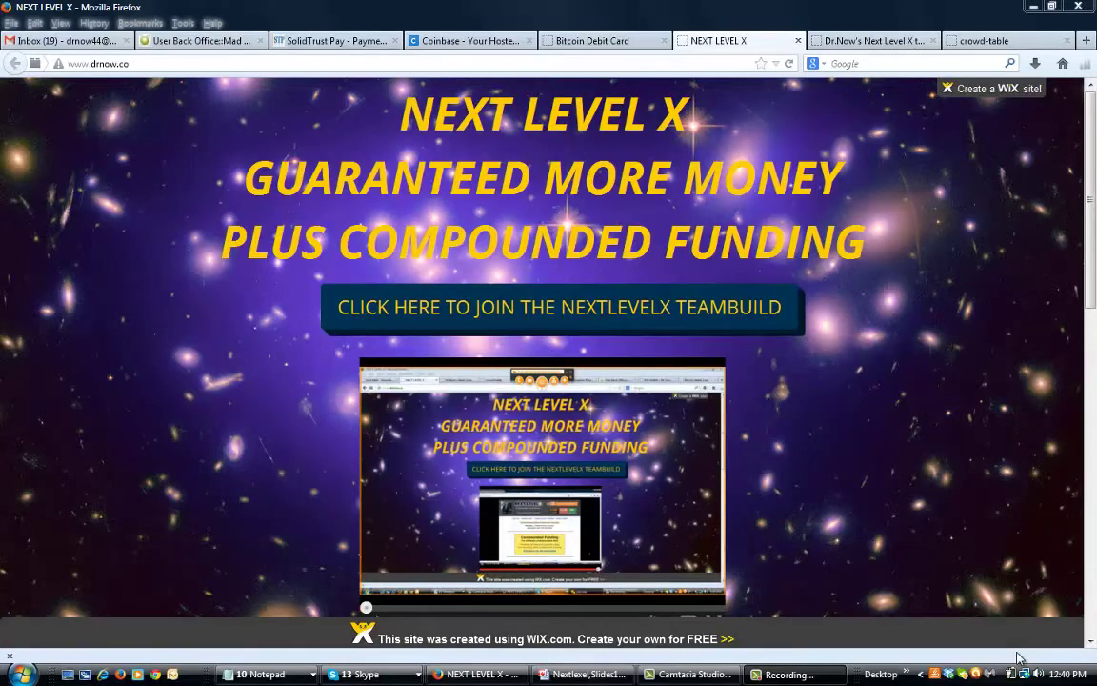
left_click(894, 46)
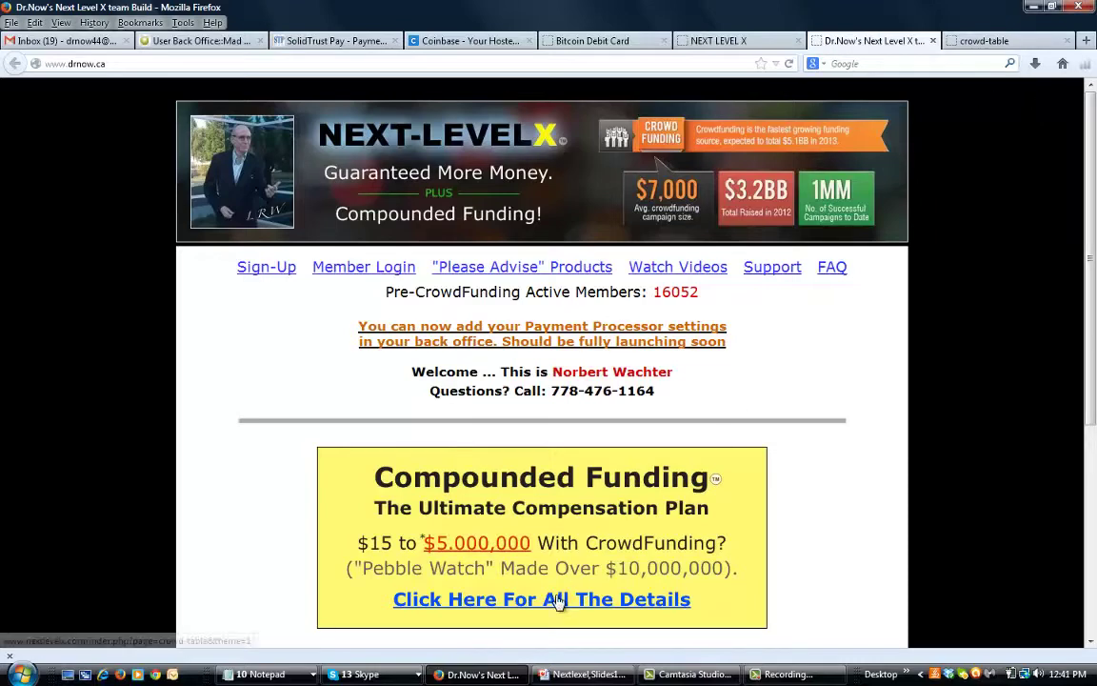
left_click(990, 40)
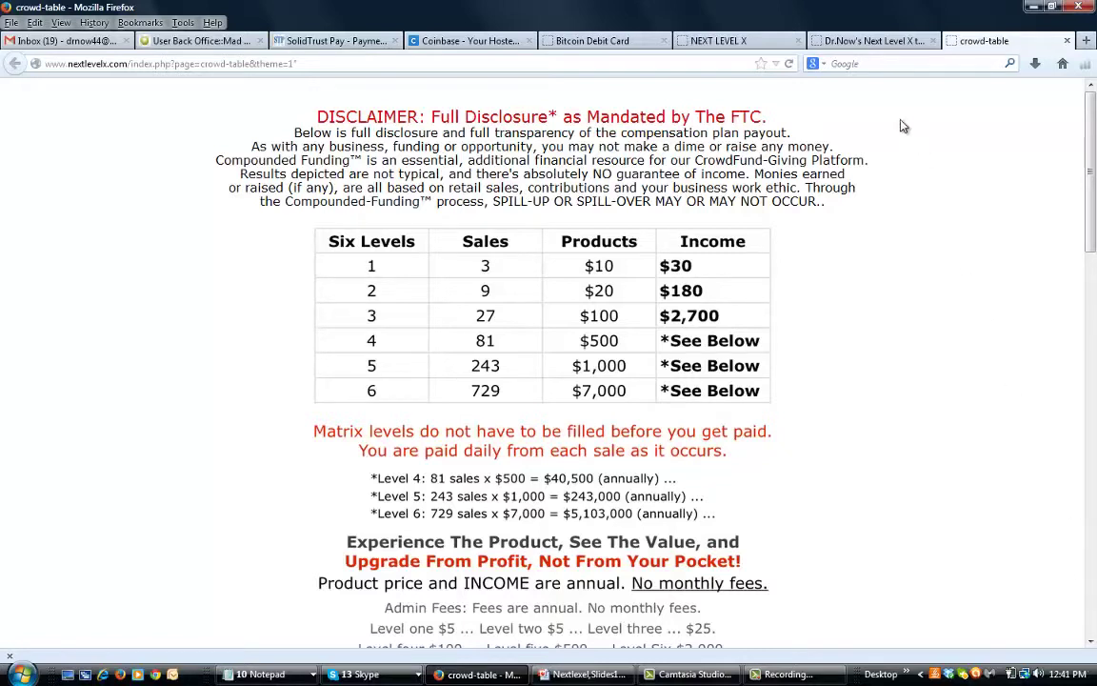
left_click(872, 42)
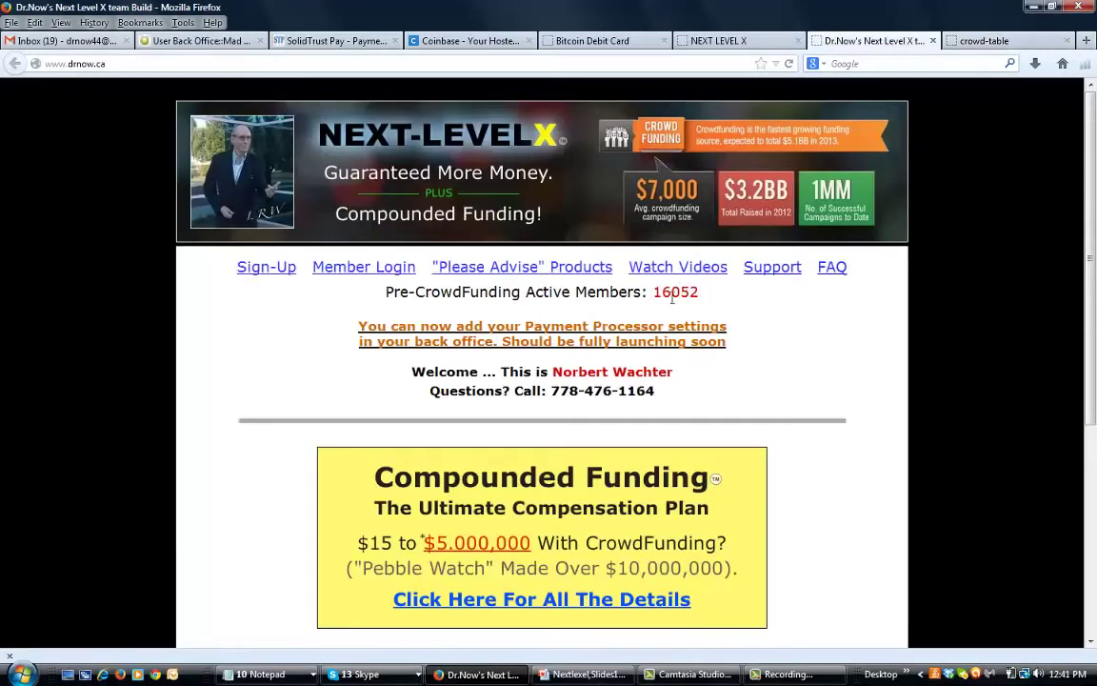
Glance at the back office genealogy tab, then return to the crowd-table income page.
left_click(205, 41)
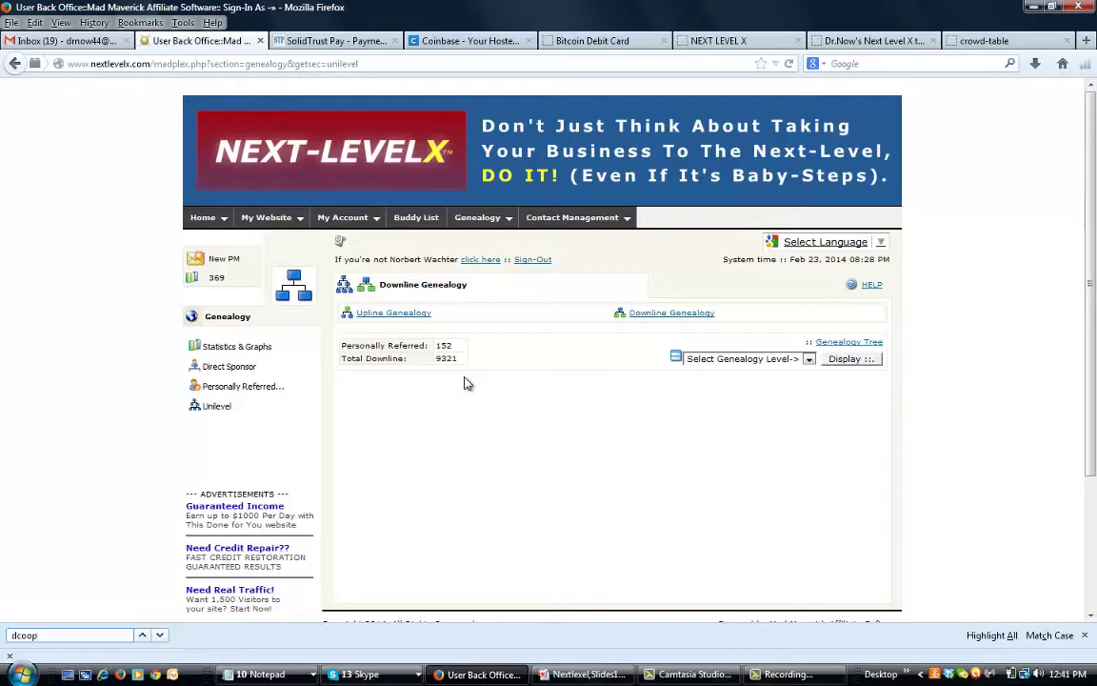
left_click(1010, 41)
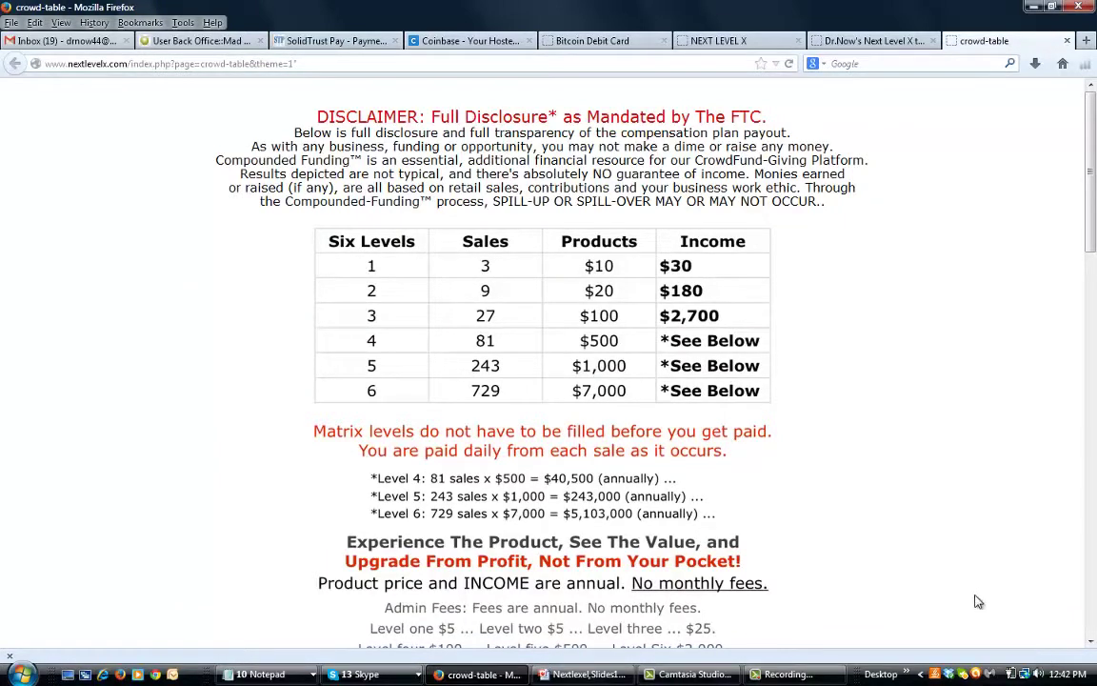
scroll(974, 554, "down", 3)
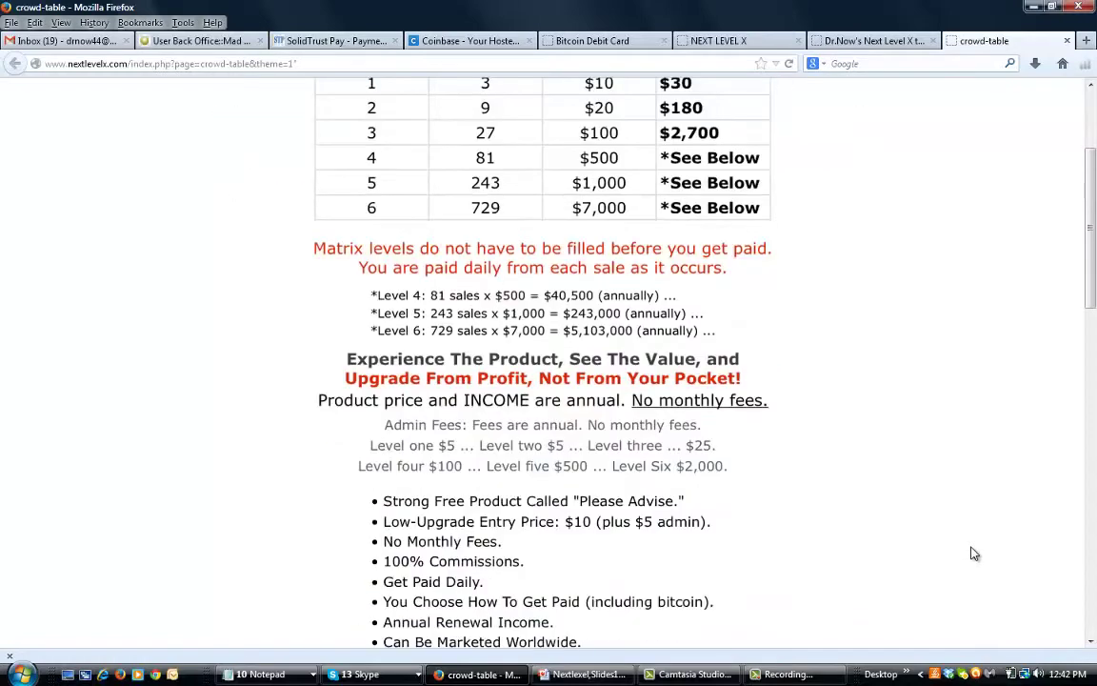
scroll(972, 551, "up", 2)
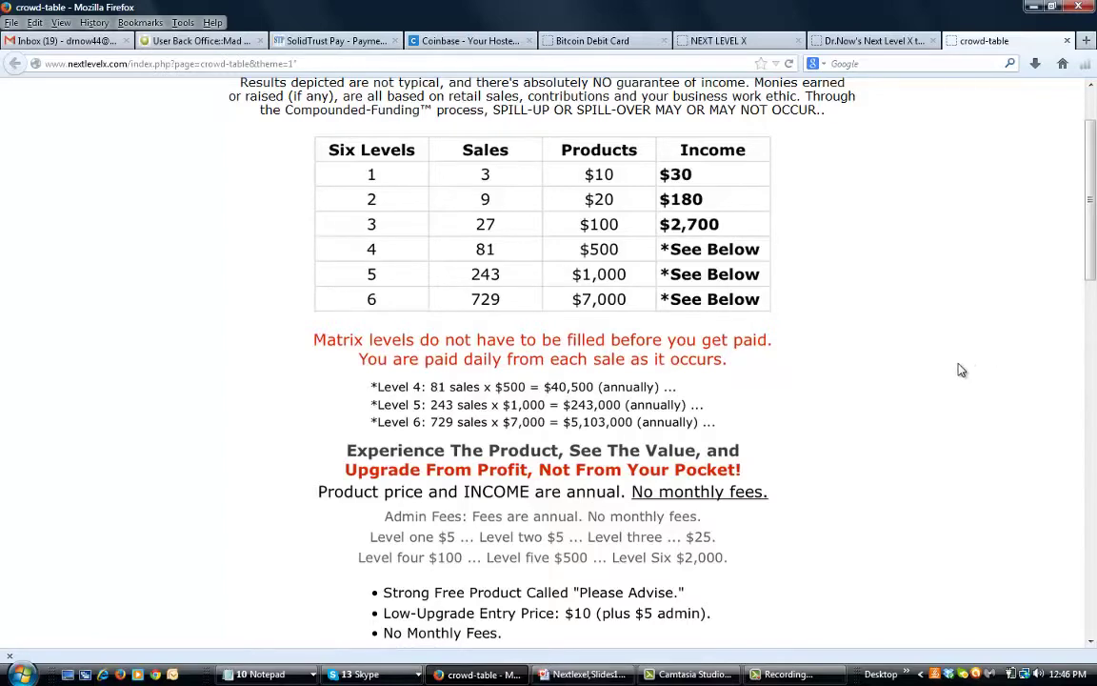
Scroll to the top and go back to the back office Downline Genealogy page.
scroll(960, 370, "up", 2)
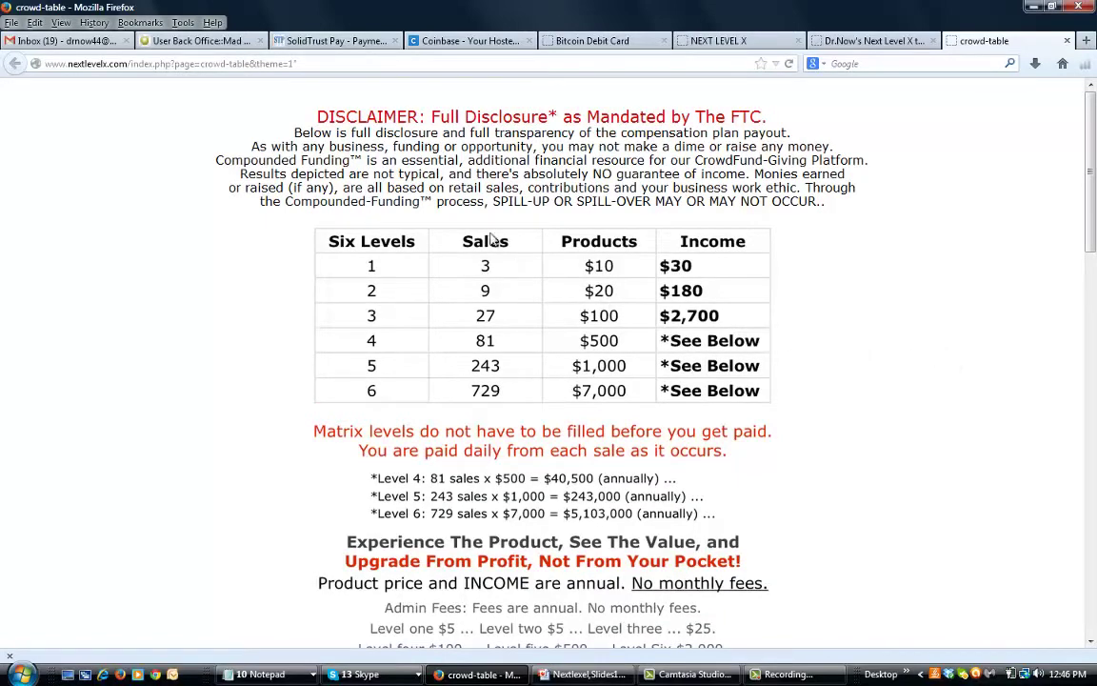
left_click(183, 42)
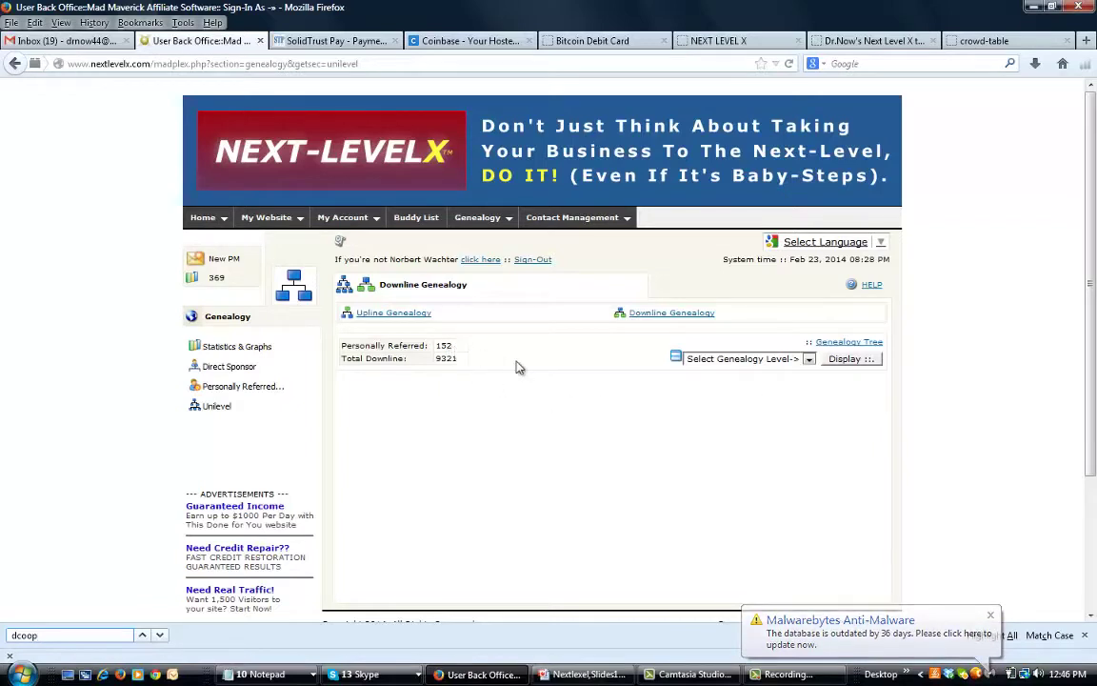
Expand the Select Genealogy Level dropdown to list Levels 1–10 with their member counts.
left_click(809, 359)
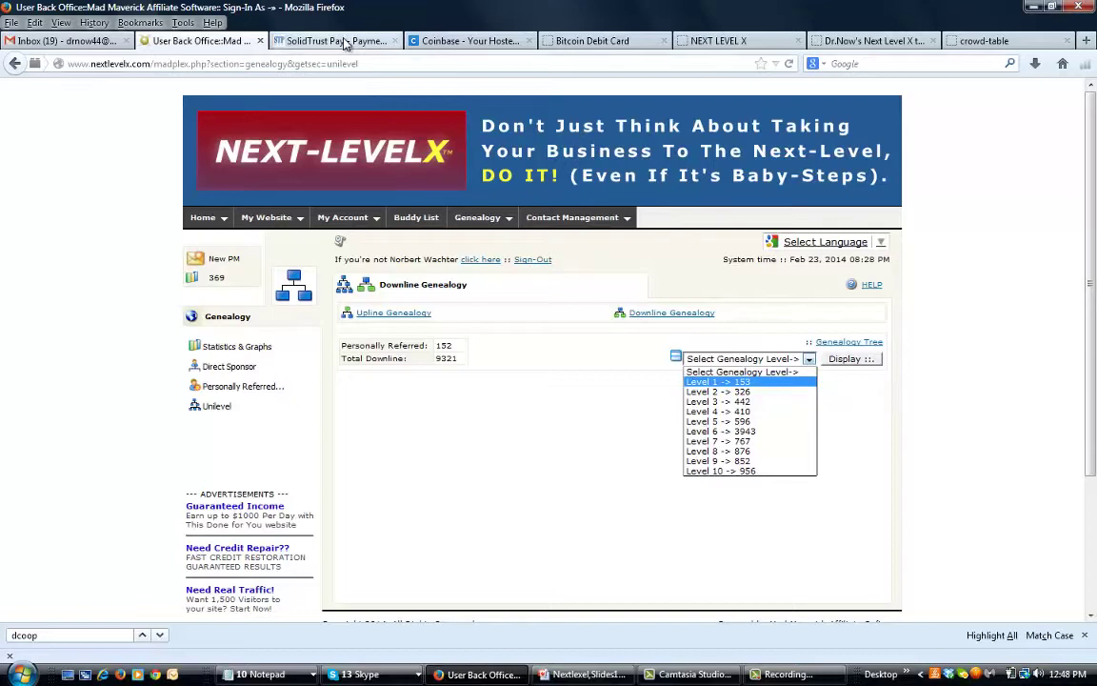
Reveal the My Account menu in the back office top navigation bar.
mouse_move(343, 221)
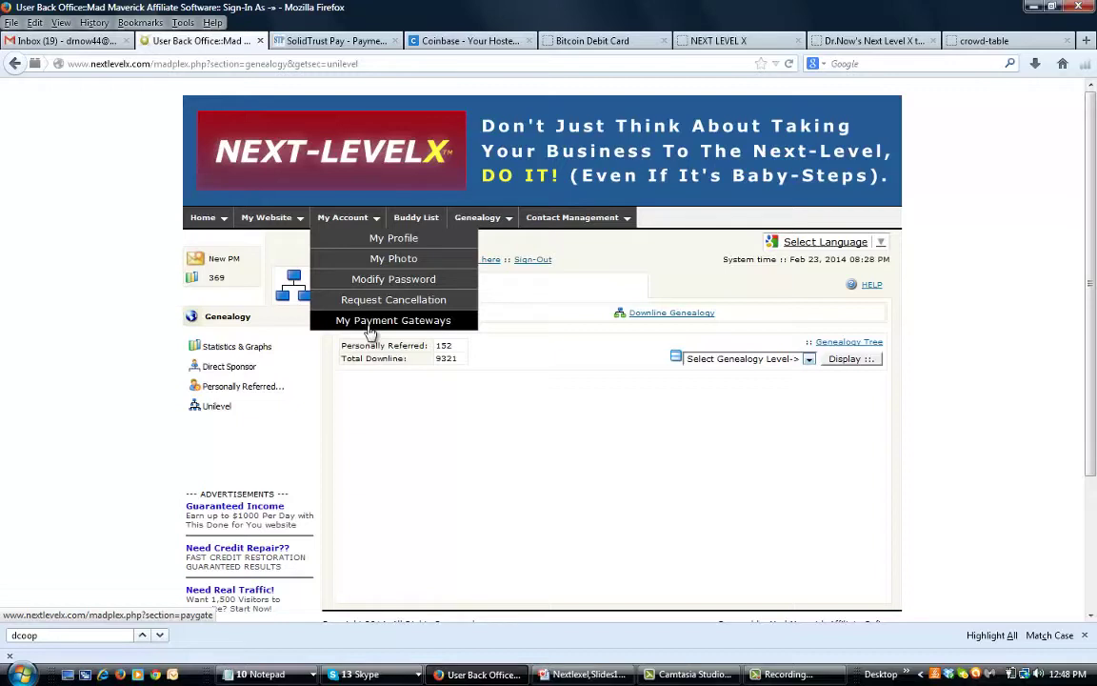
Go to My Account > My Payment Gateways and scroll down to the SolidTrust Pay section.
left_click(370, 325)
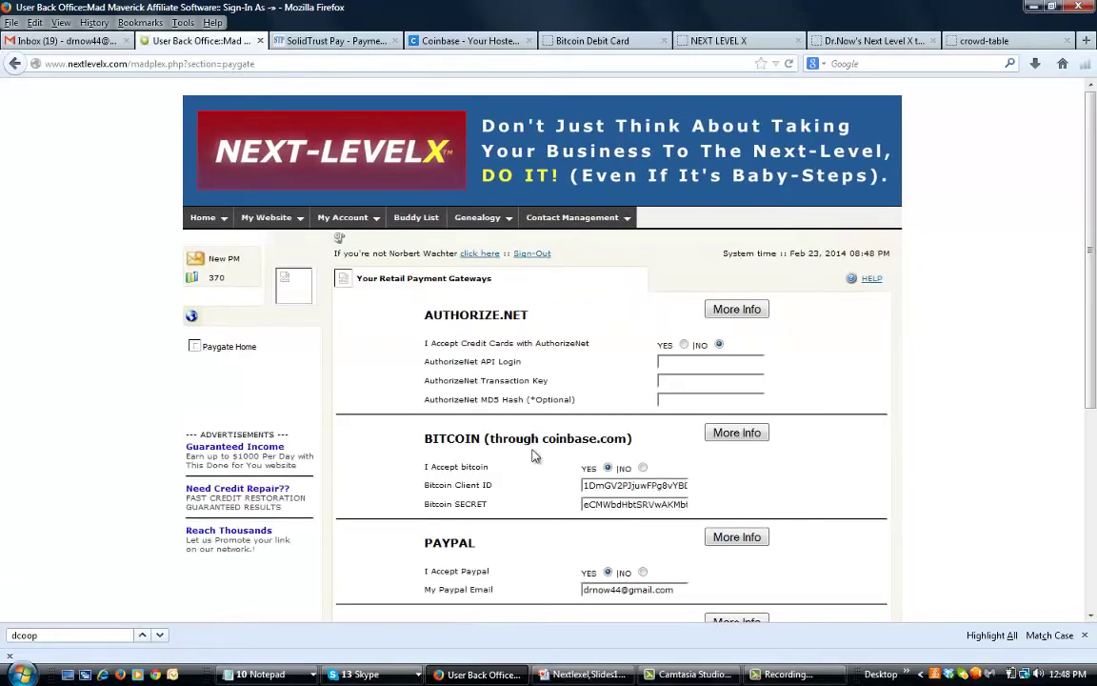
scroll(533, 455, "down", 3)
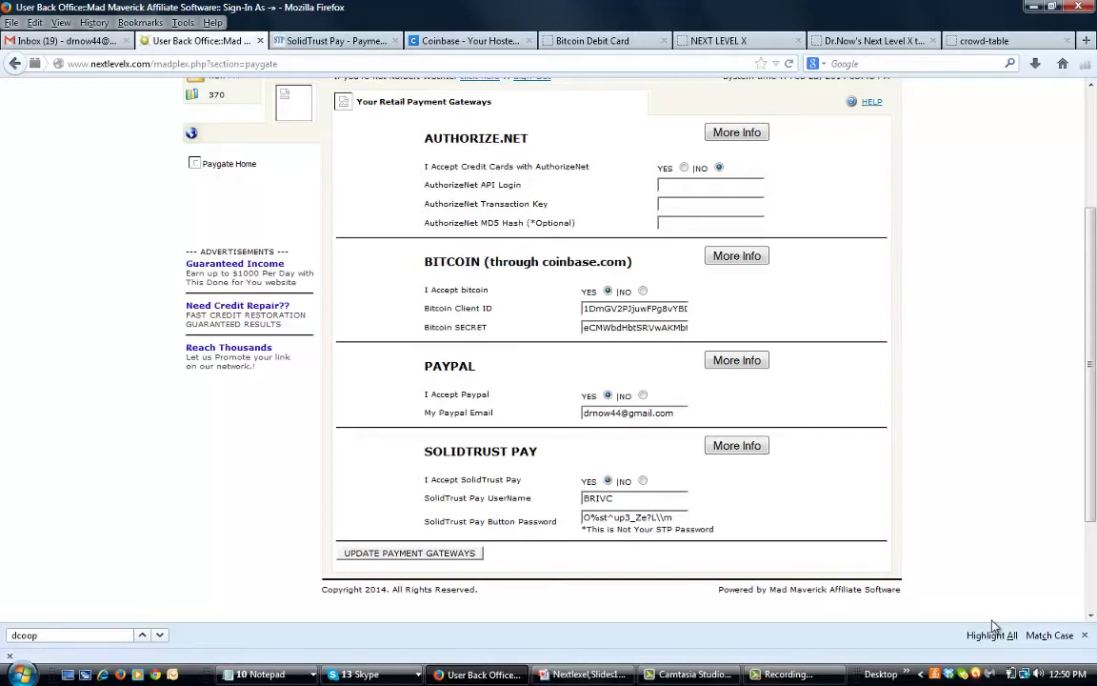
Switch back to the crowd-table page with the $30 to $2,700 income table.
left_click(1008, 41)
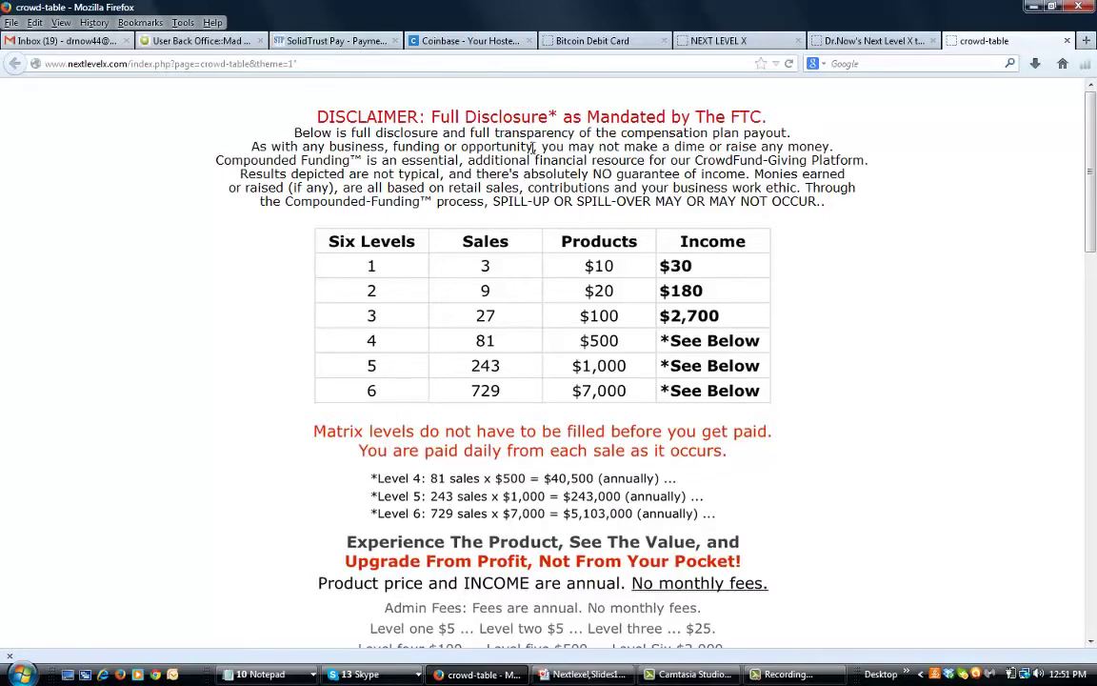
On SolidTrust Pay, verify with the account password and generate a new payment button password.
left_click(344, 43)
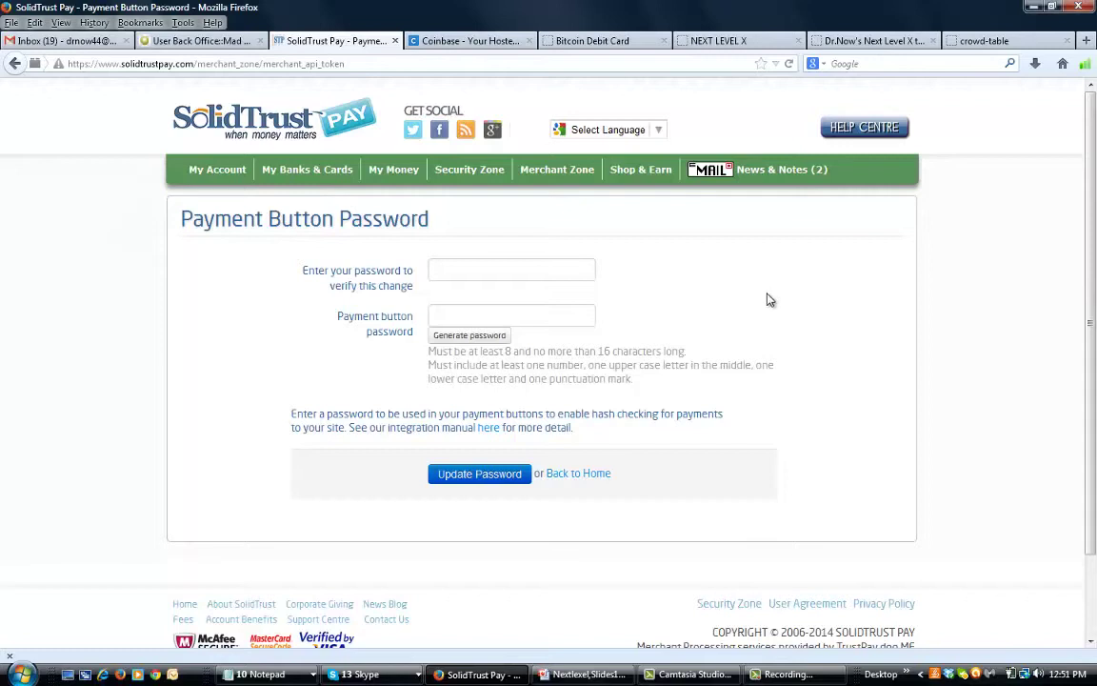
mouse_move(558, 169)
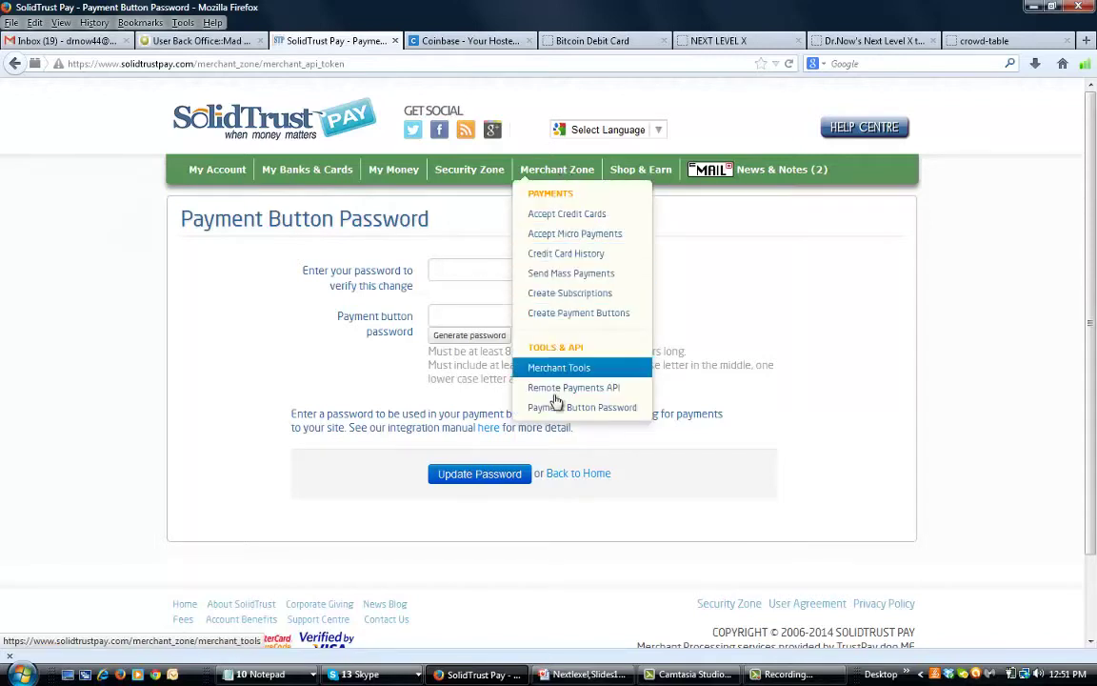
left_click(467, 270)
type("•••••••")
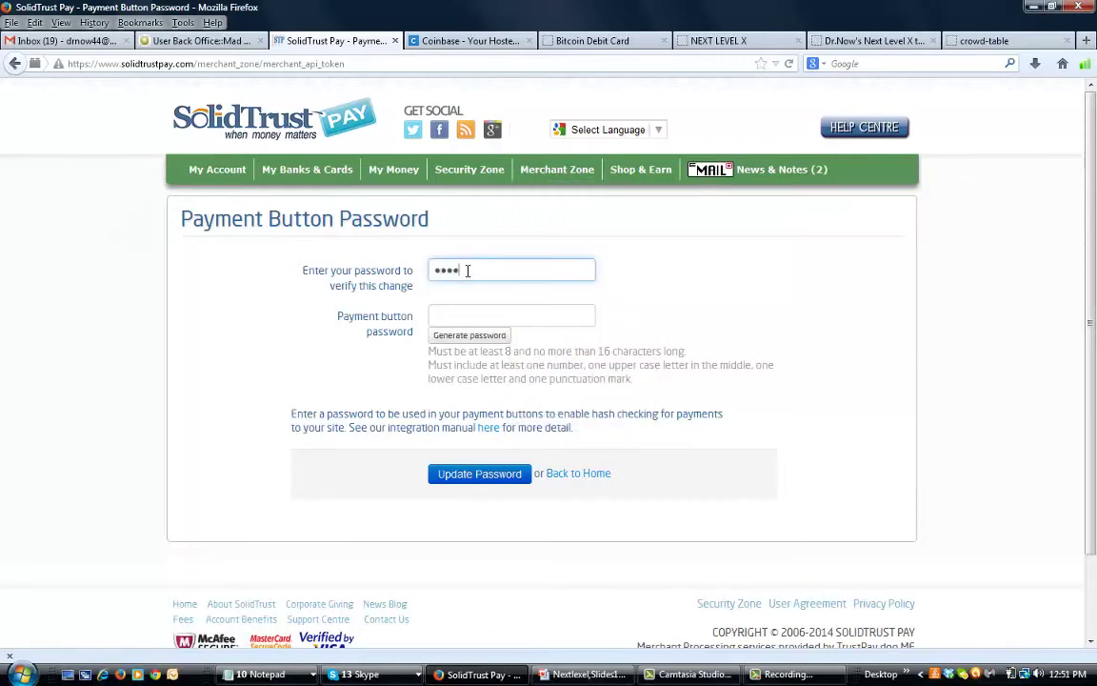
type("••")
left_click(480, 339)
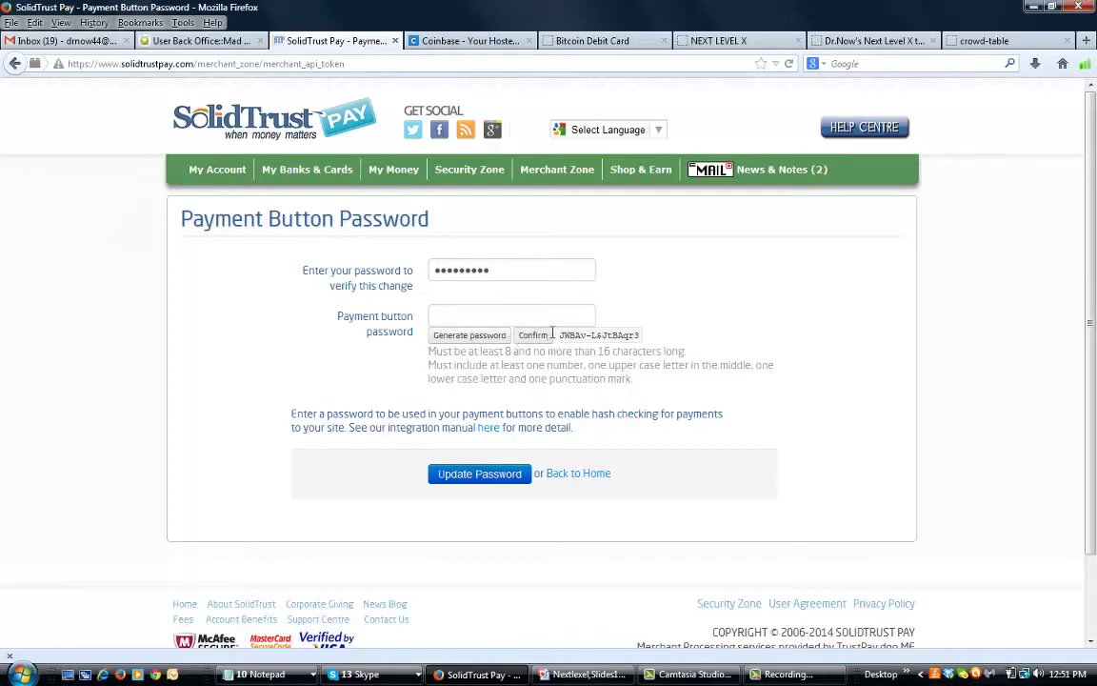
Select the generated button password, then check the back office gateways page.
left_click_drag(560, 334, 639, 336)
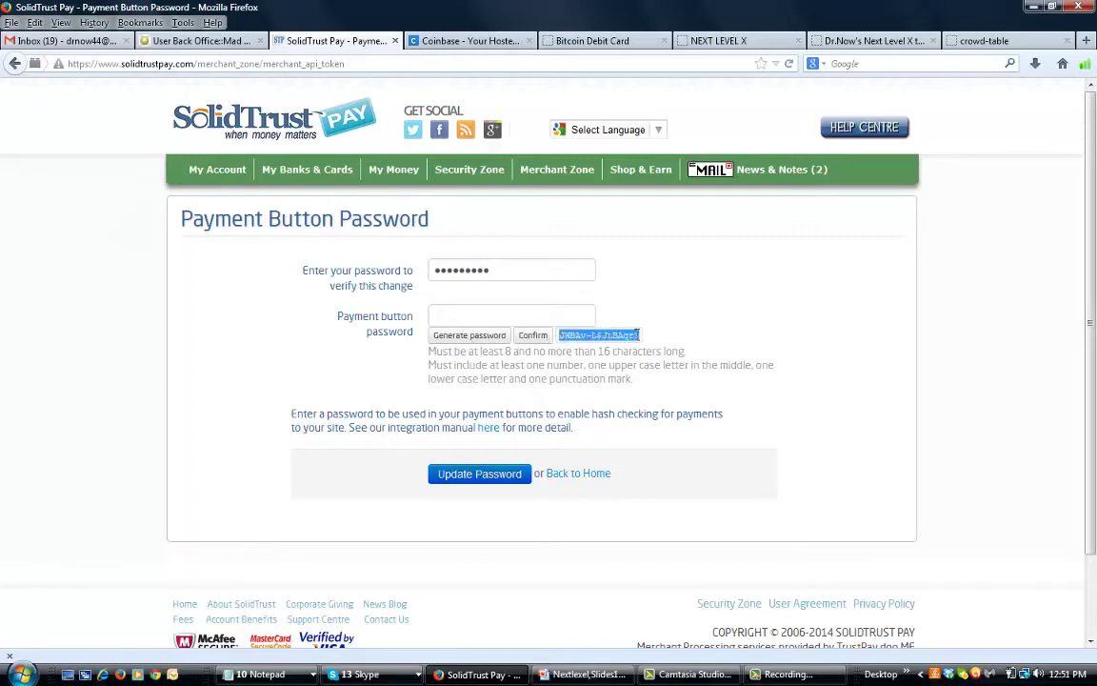
left_click(205, 40)
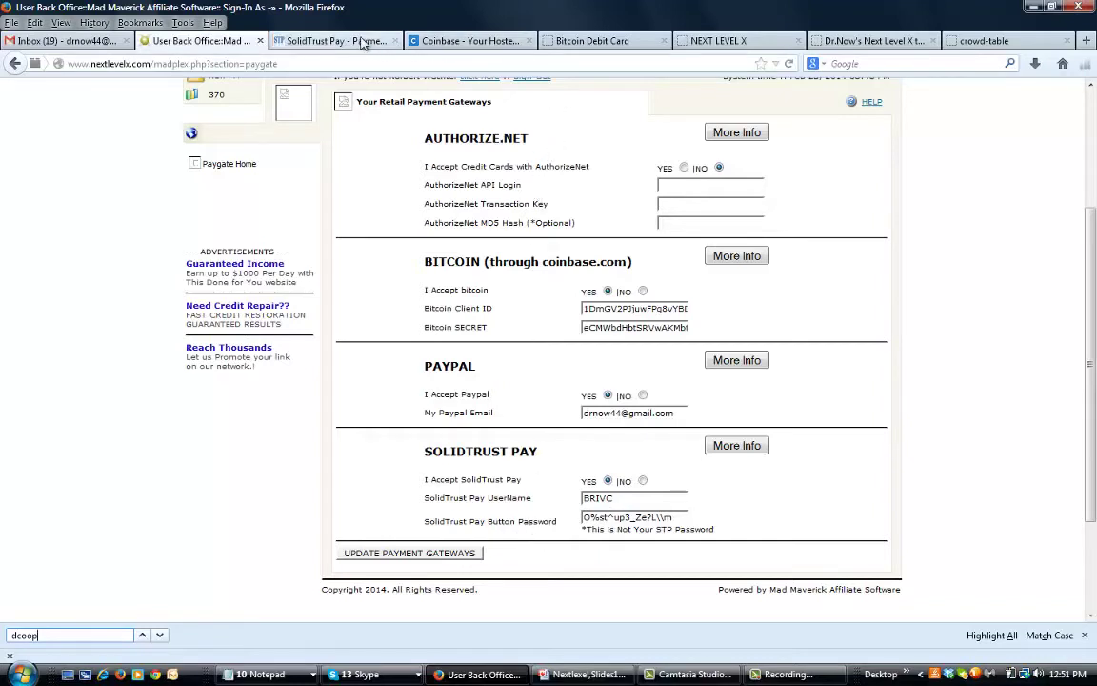
left_click(329, 41)
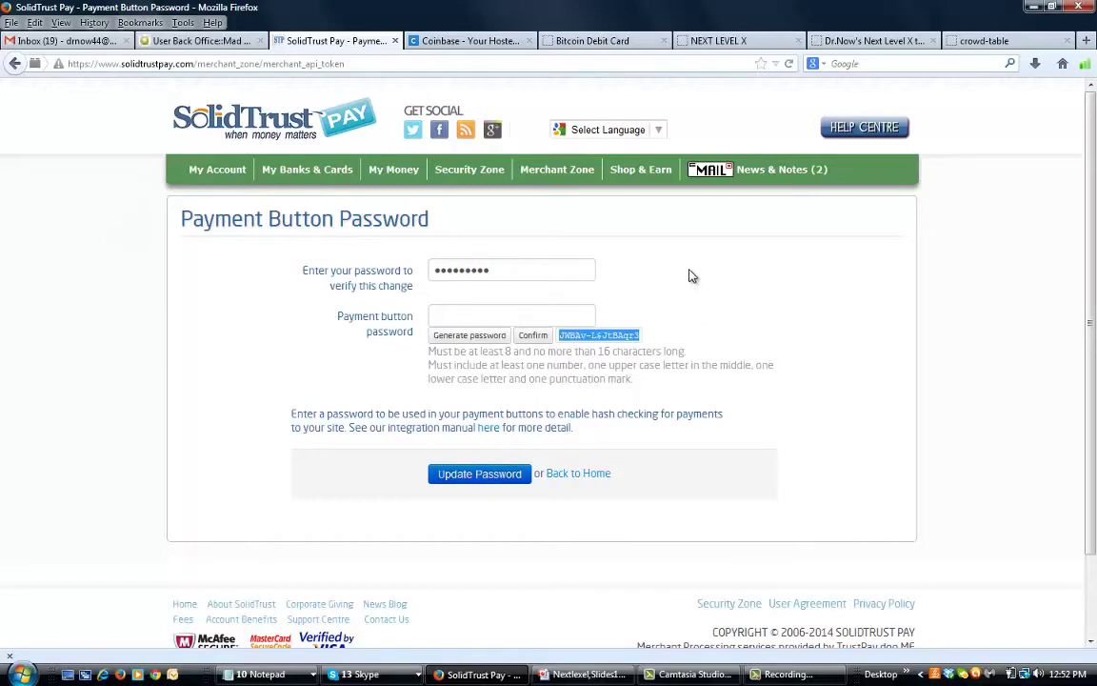
Sign in to Coinbase with the saved e-mail, corrected by one character, and the account password.
left_click(481, 41)
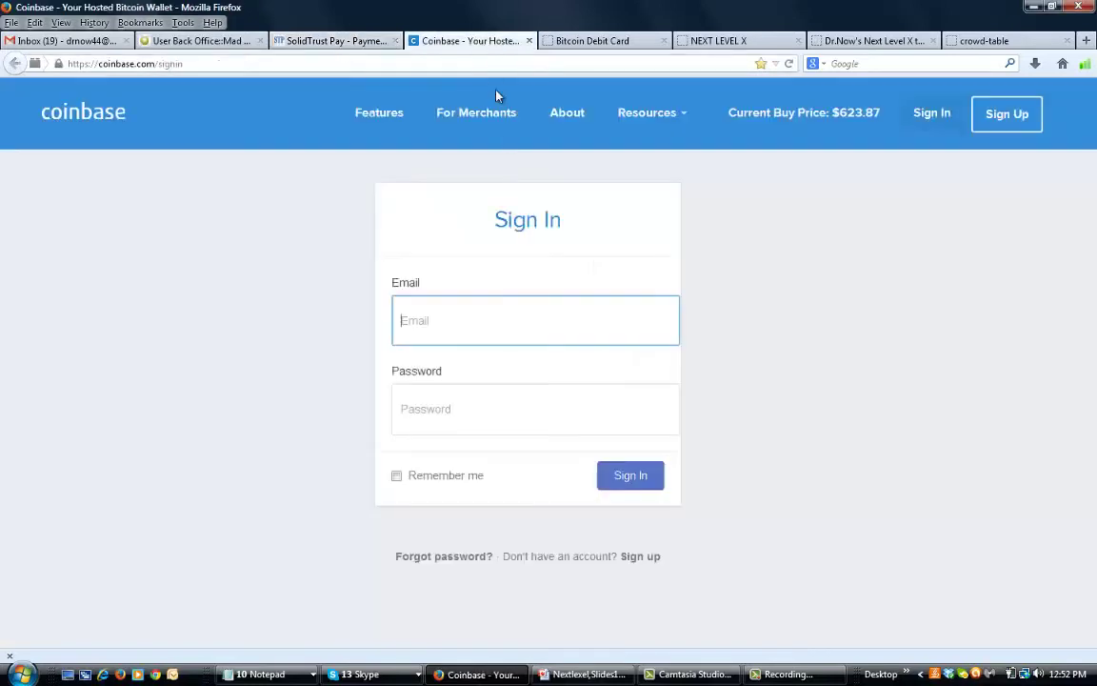
left_click(453, 322)
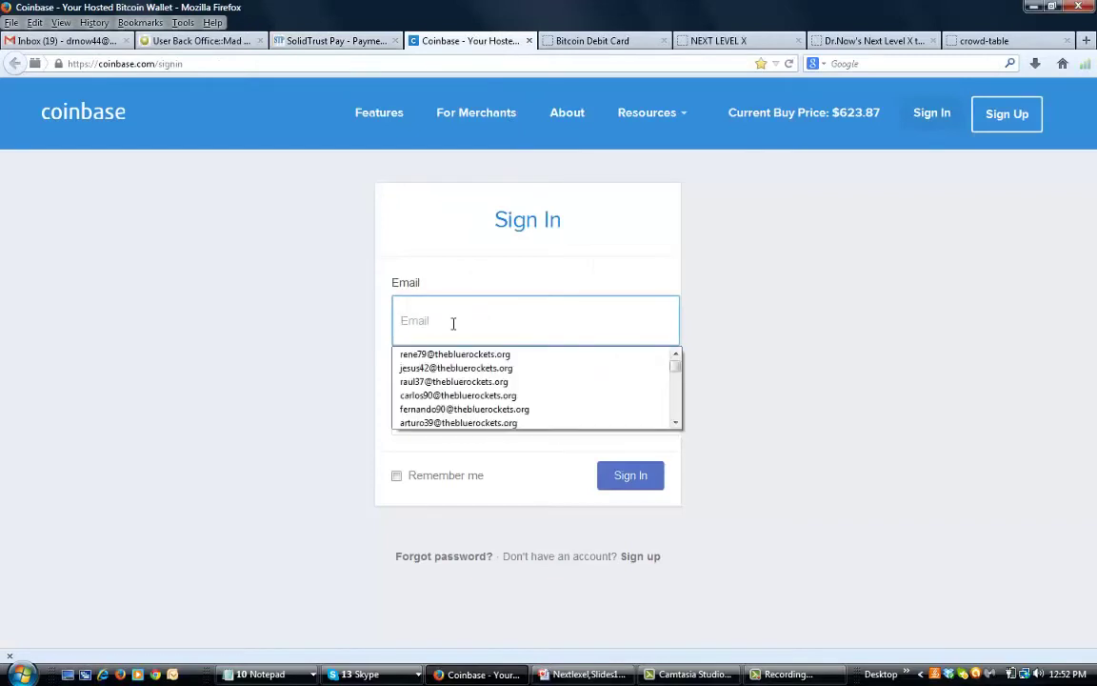
type("do")
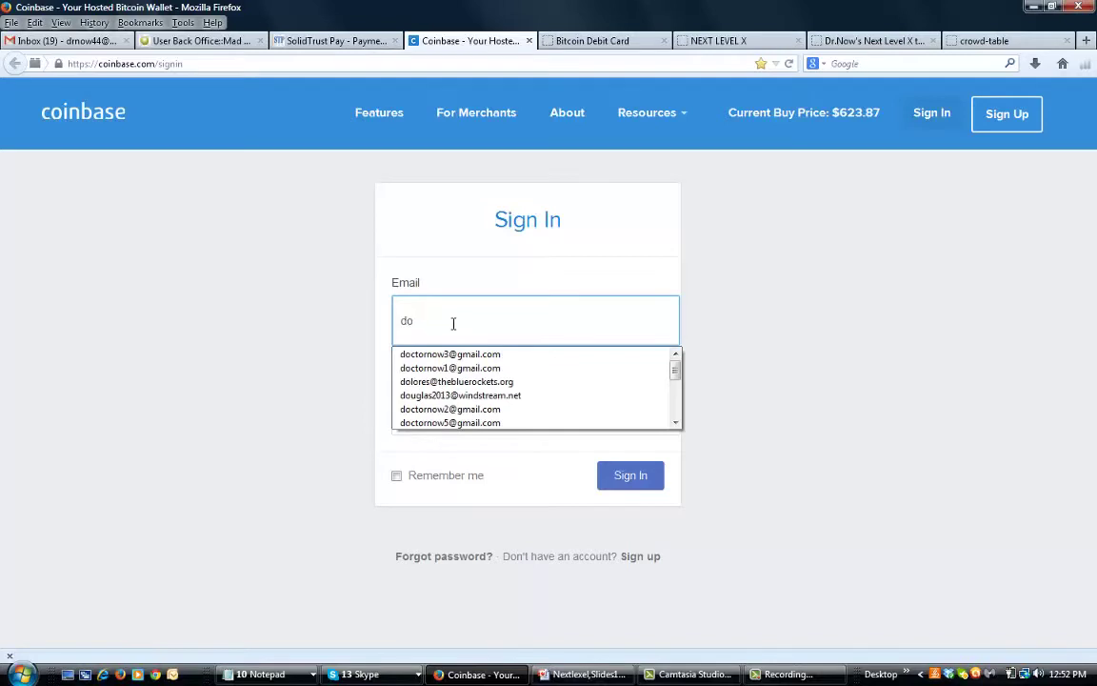
left_click(462, 355)
left_click(459, 321)
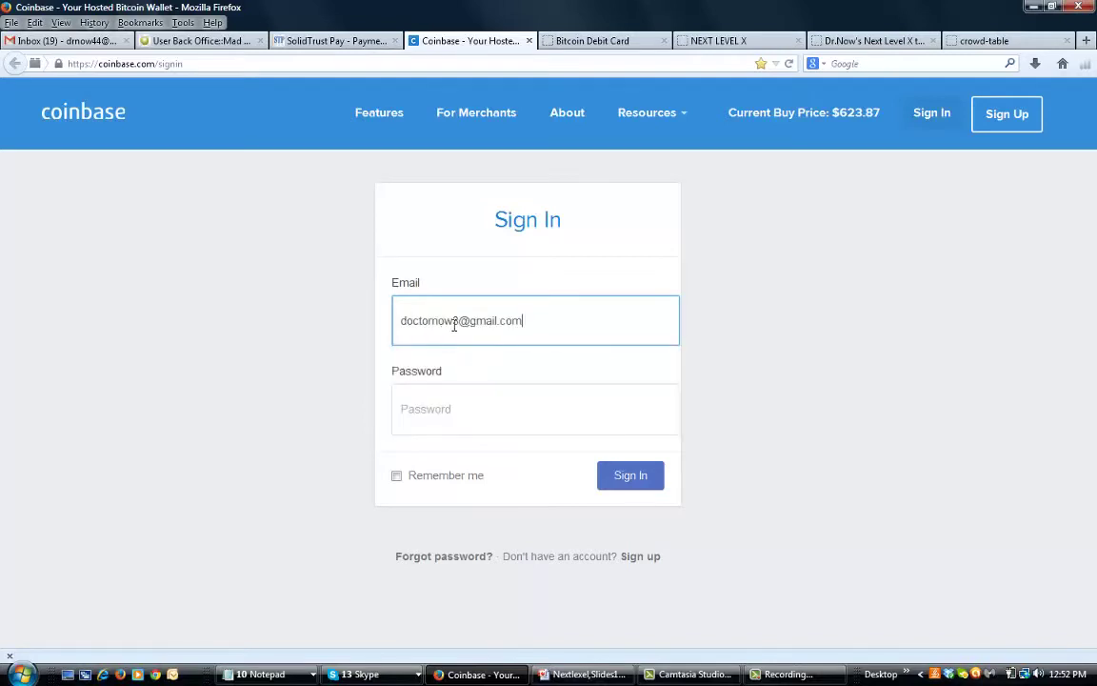
key("BackSpace")
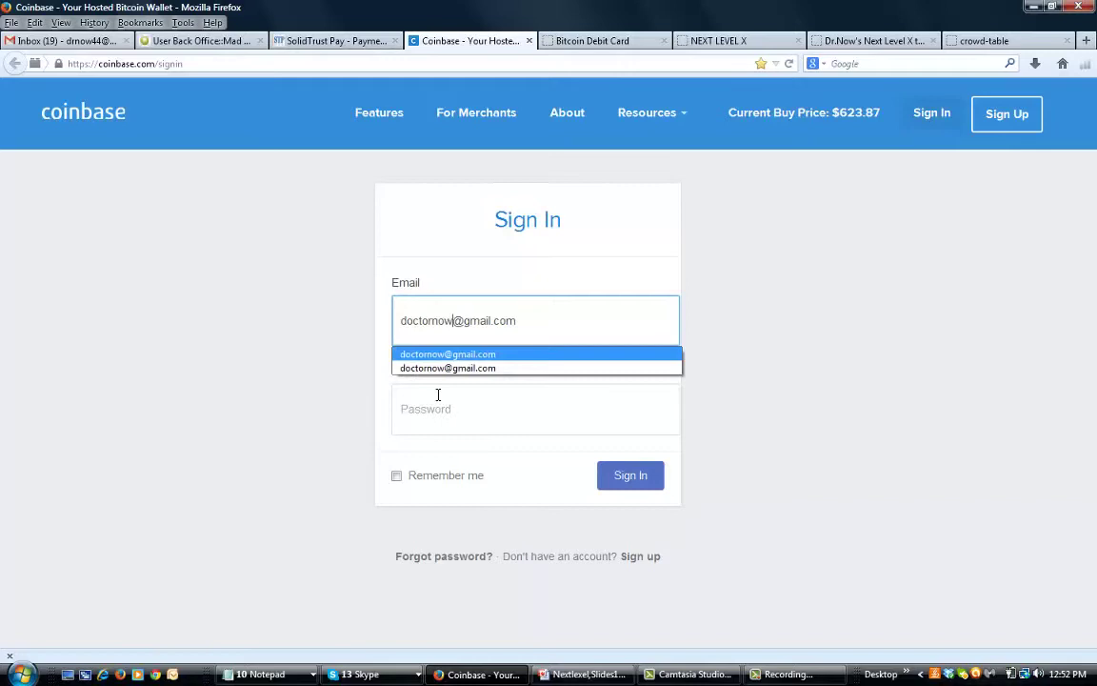
left_click(439, 410)
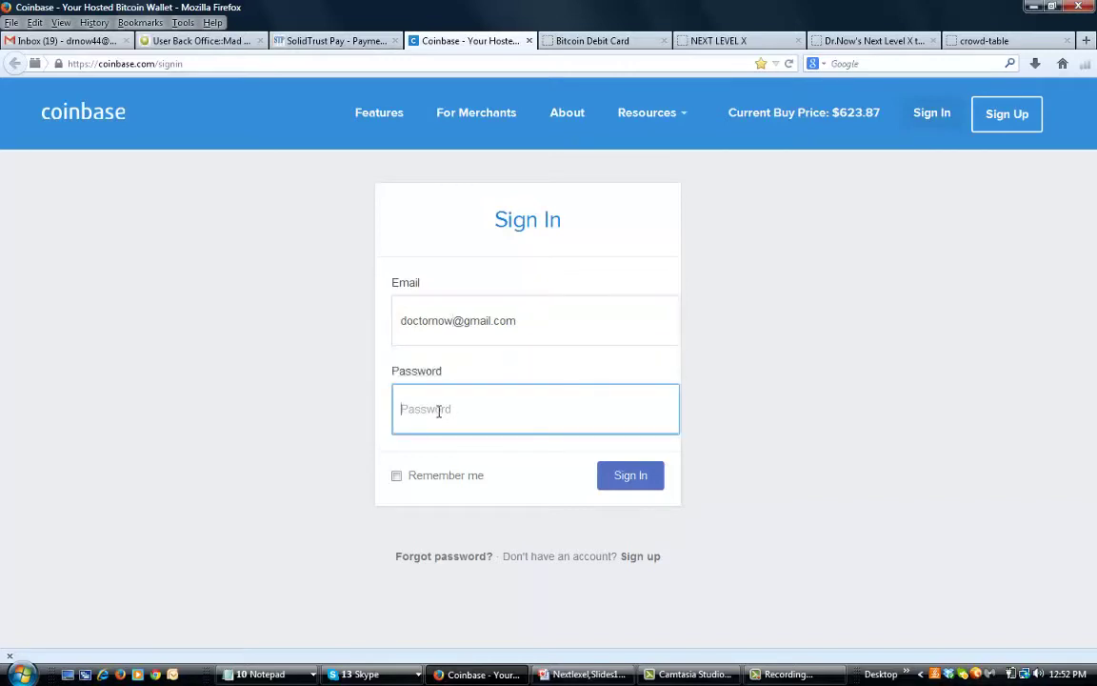
type("••••••••••")
left_click(629, 475)
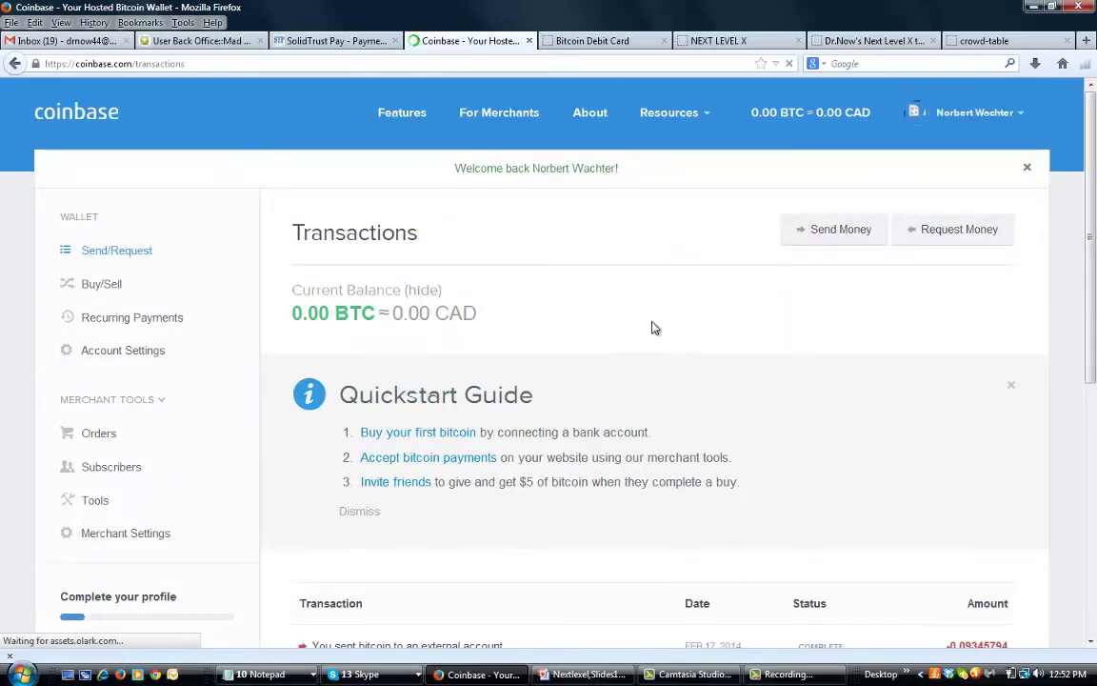
Open Coinbase Account Settings and review the CAD local currency and Pacific Time zone.
left_click(123, 351)
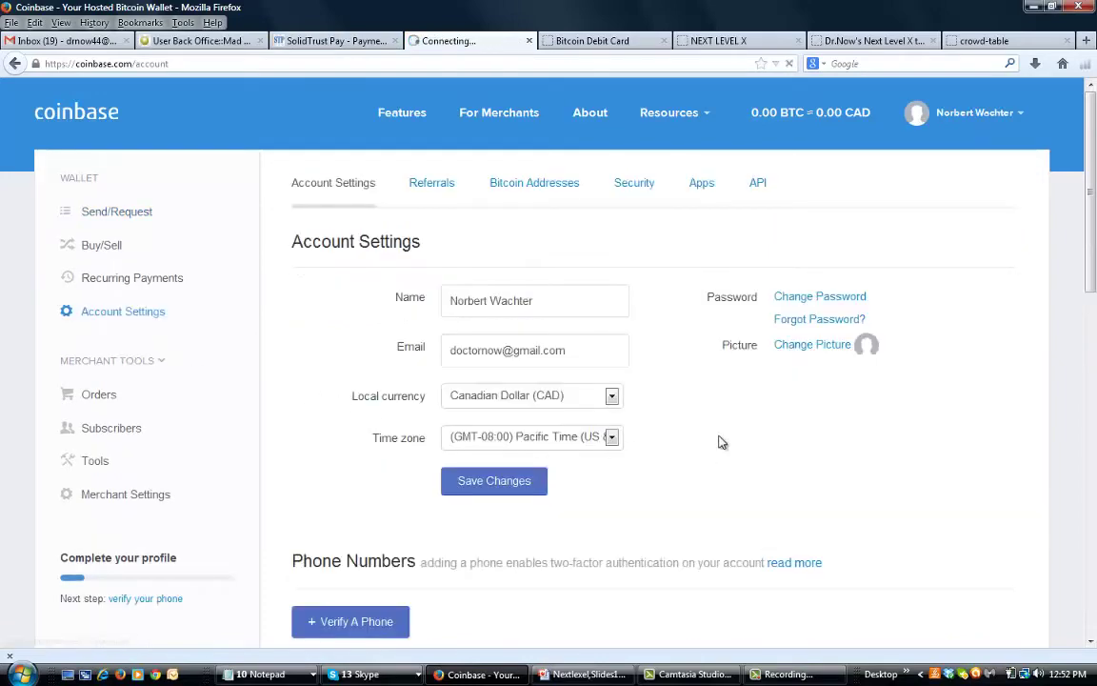
scroll(721, 443, "down", 5)
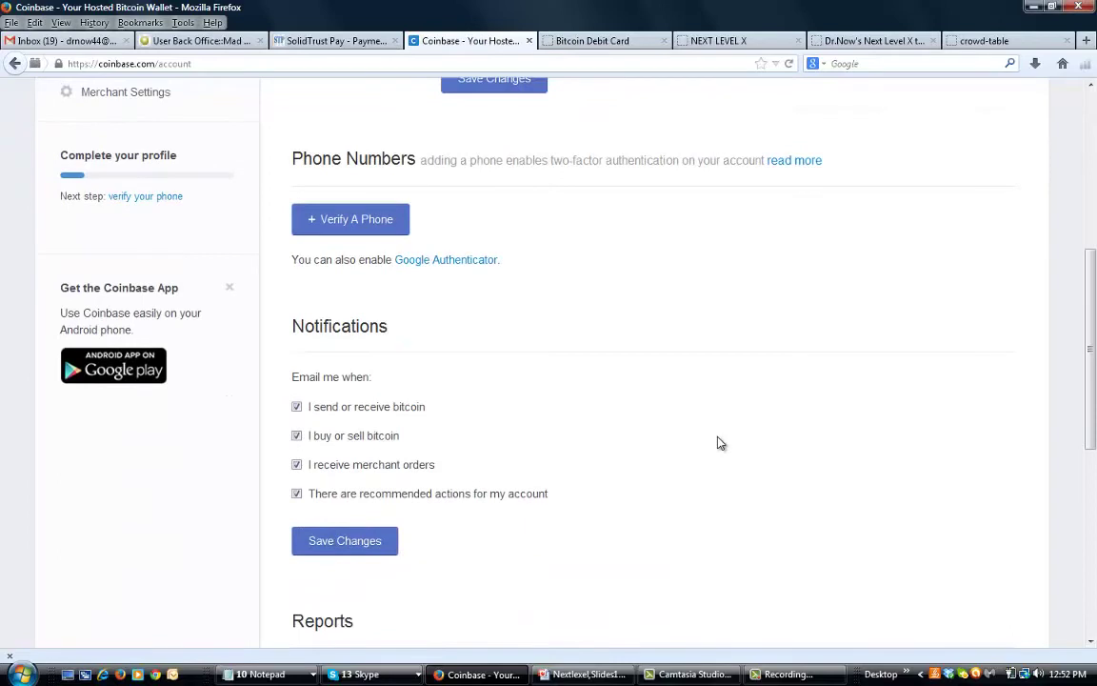
scroll(721, 443, "up", 4)
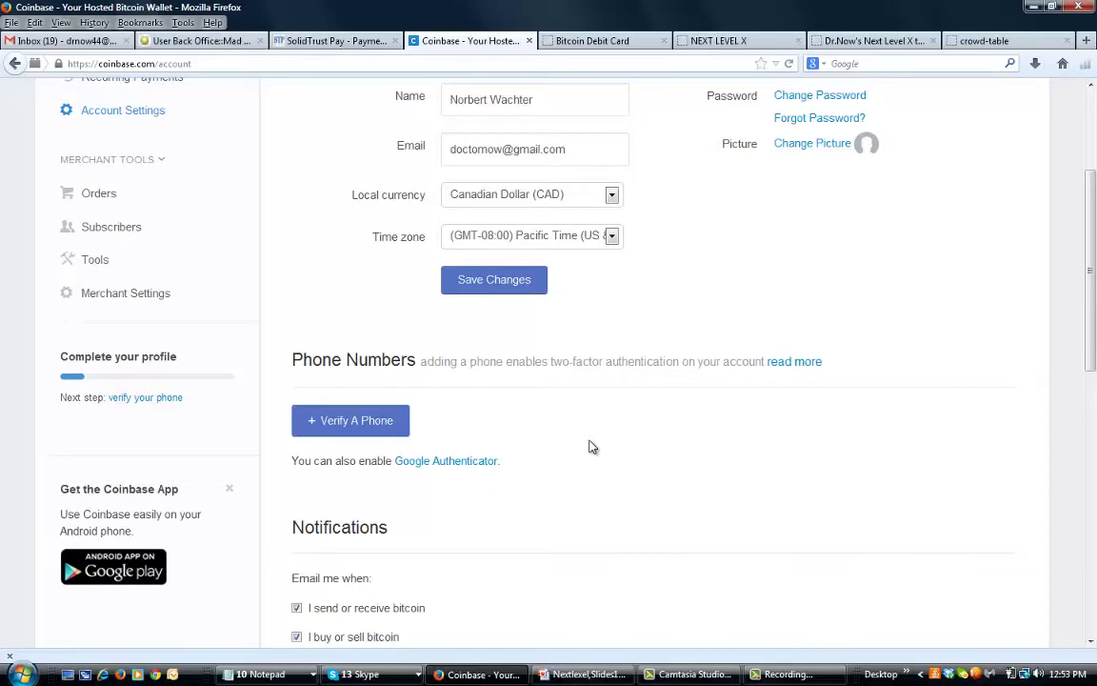
scroll(592, 447, "up", 4)
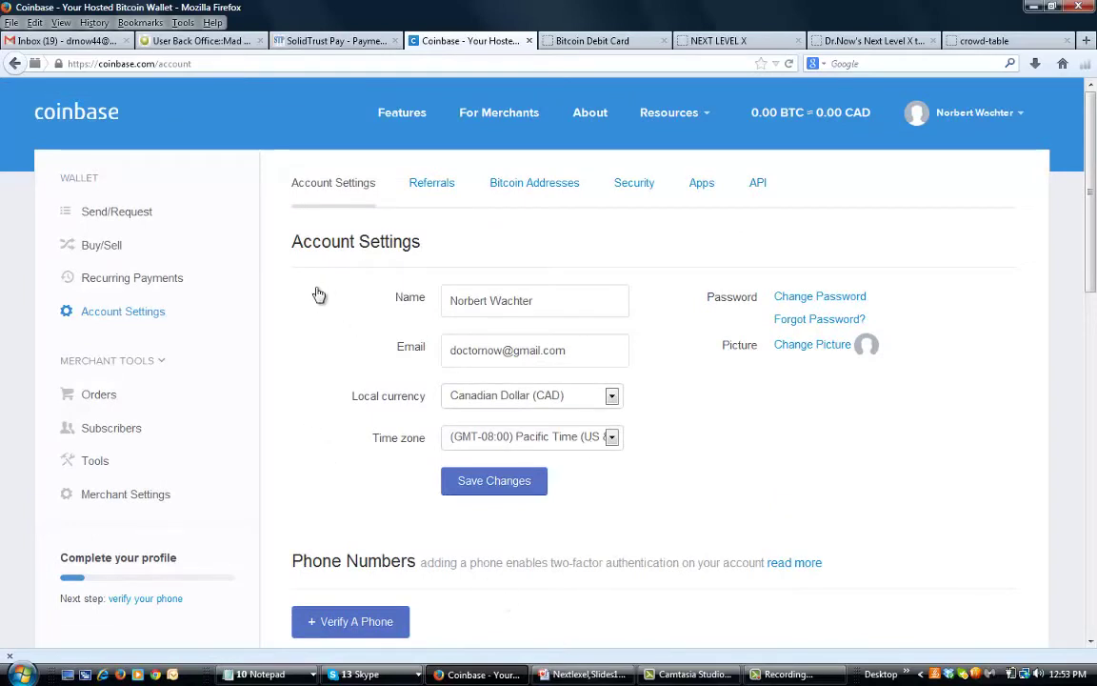
Open the Coinbase bitcoin addresses list and select the oldest receiving address.
left_click(552, 187)
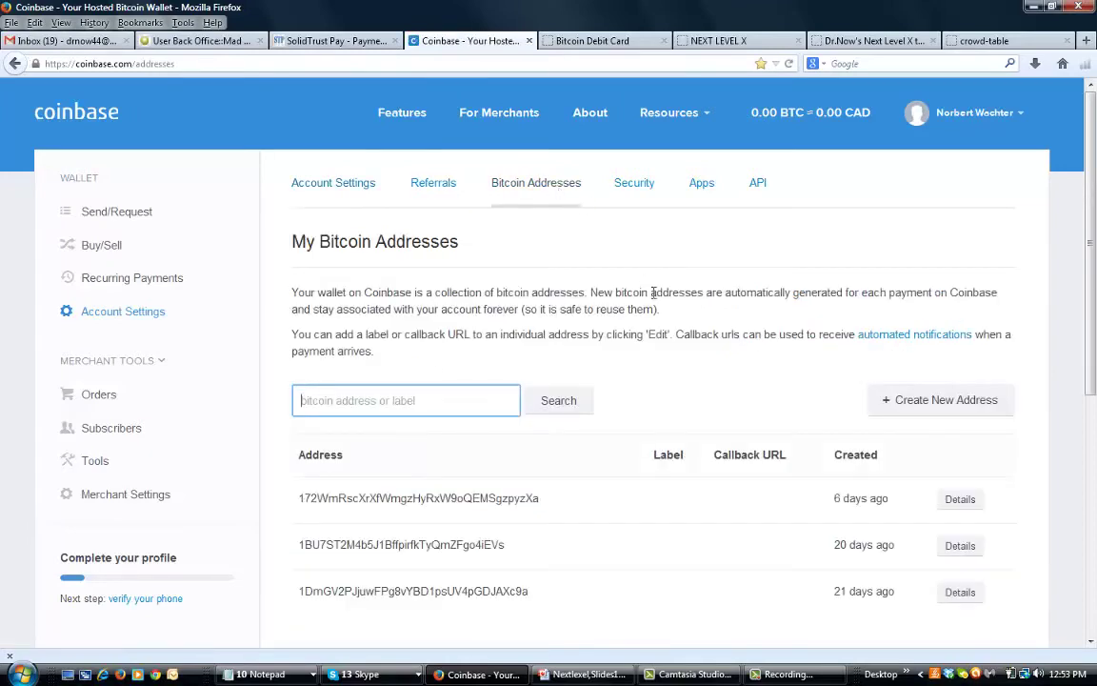
scroll(655, 299, "down", 3)
scroll(655, 299, "down", 1)
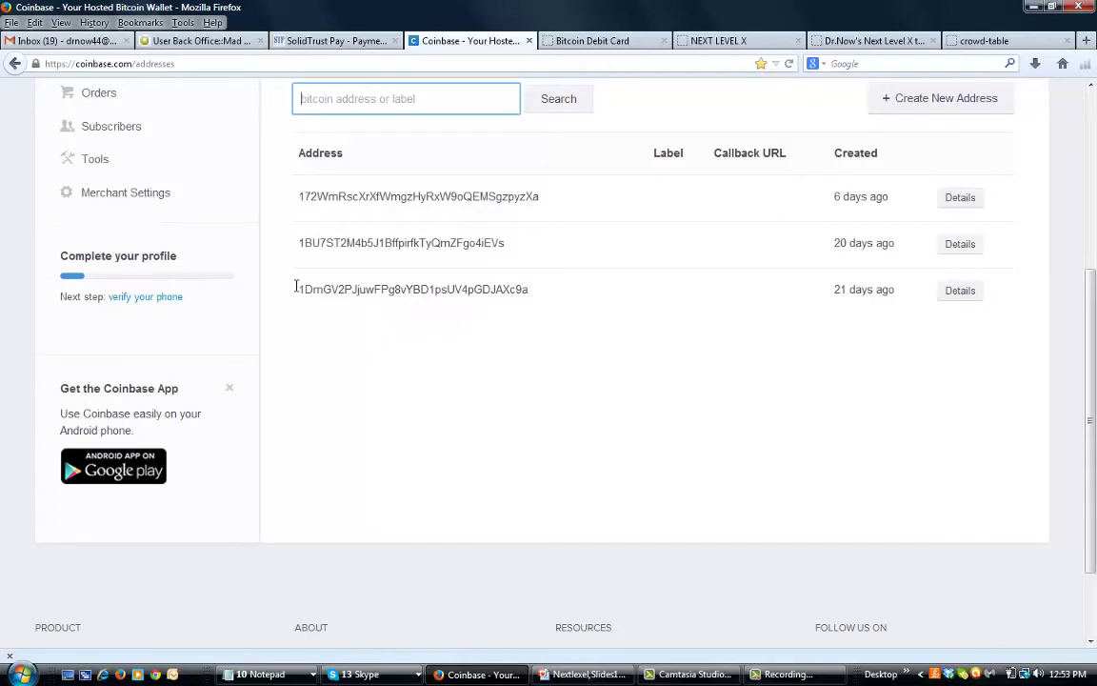
left_click_drag(295, 288, 539, 306)
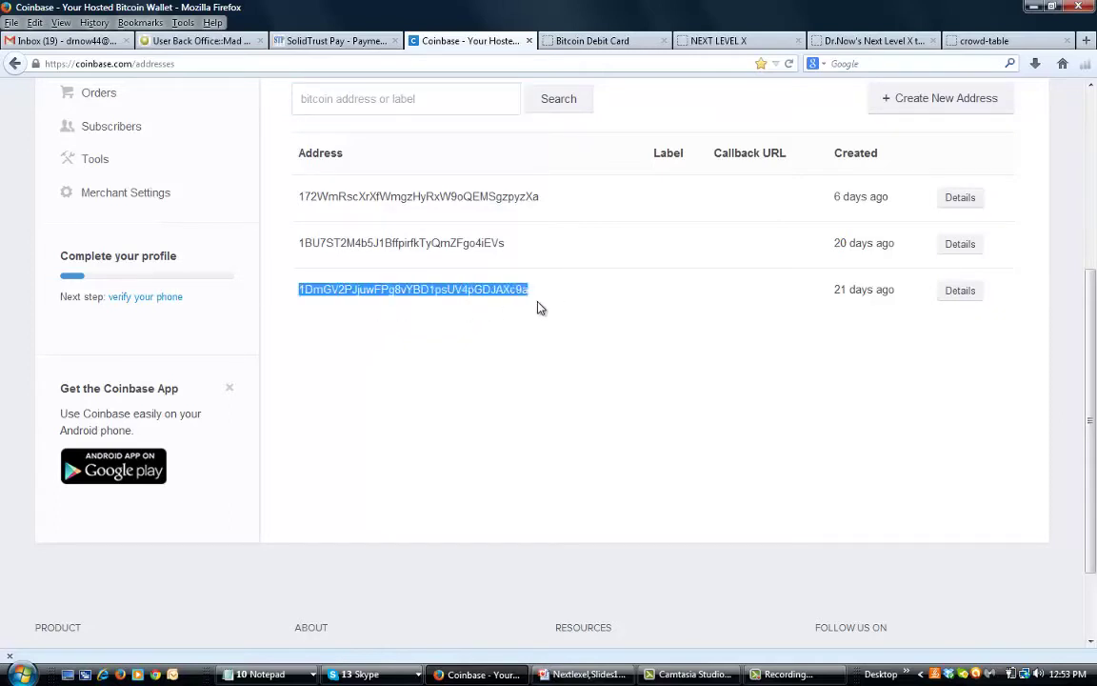
Inspect the Bitcoin Client ID value in the back office payment gateways.
left_click(227, 44)
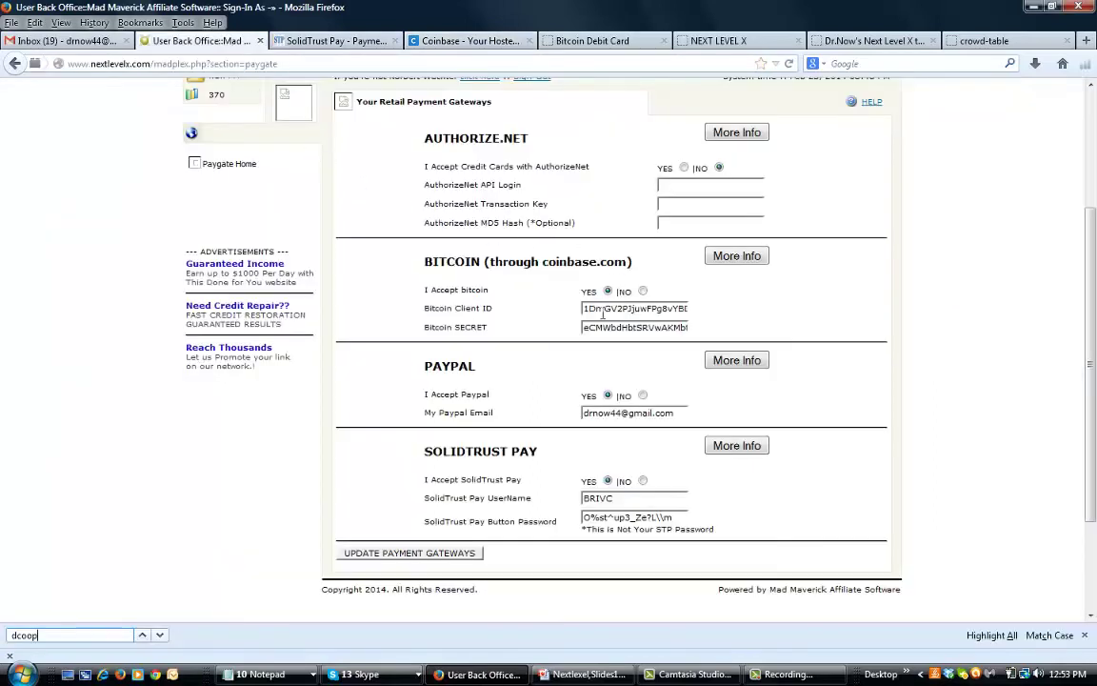
left_click_drag(585, 308, 641, 310)
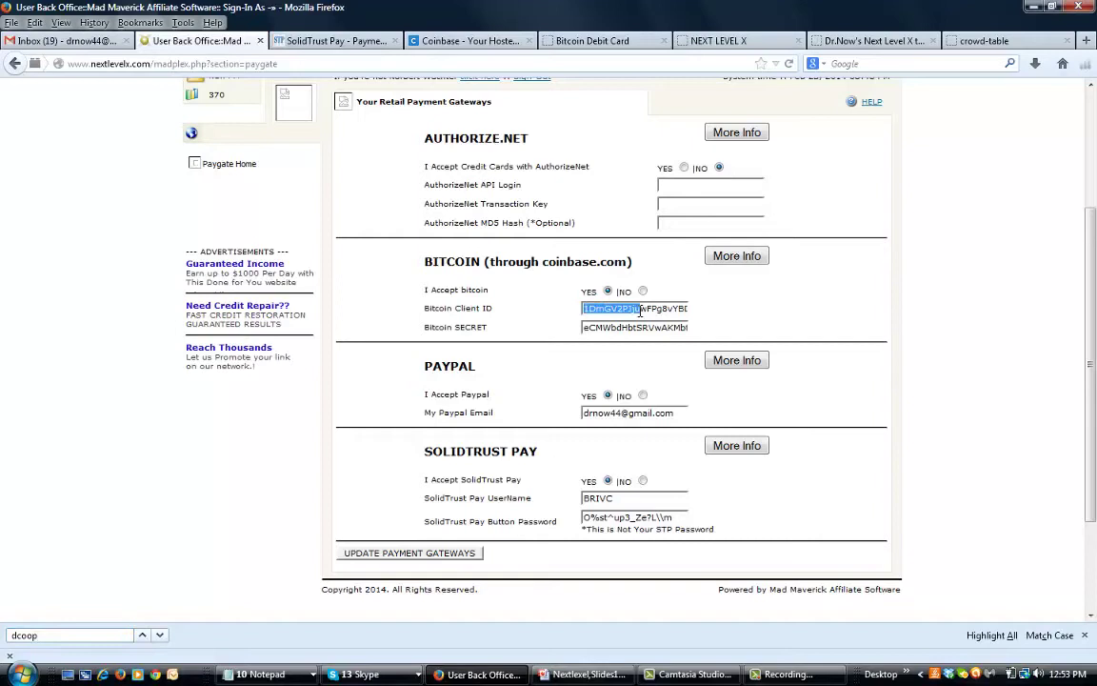
left_click(774, 298)
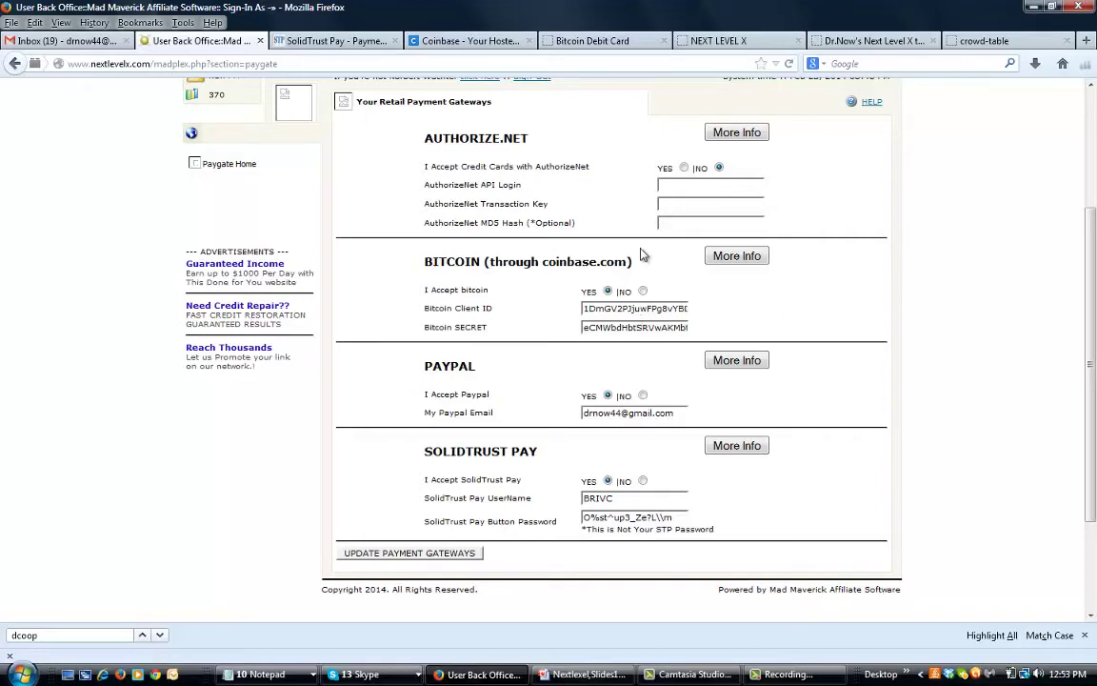
In the Coinbase tab, open the API keys page under Account Settings.
left_click(486, 43)
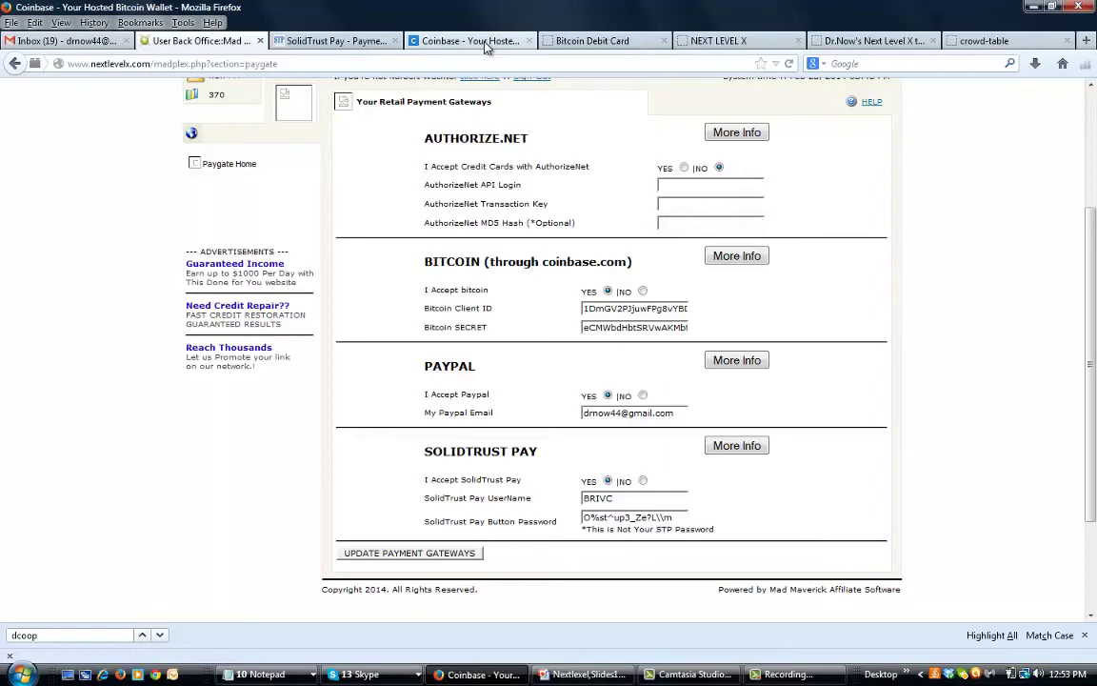
scroll(714, 276, "up", 4)
scroll(709, 262, "up", 1)
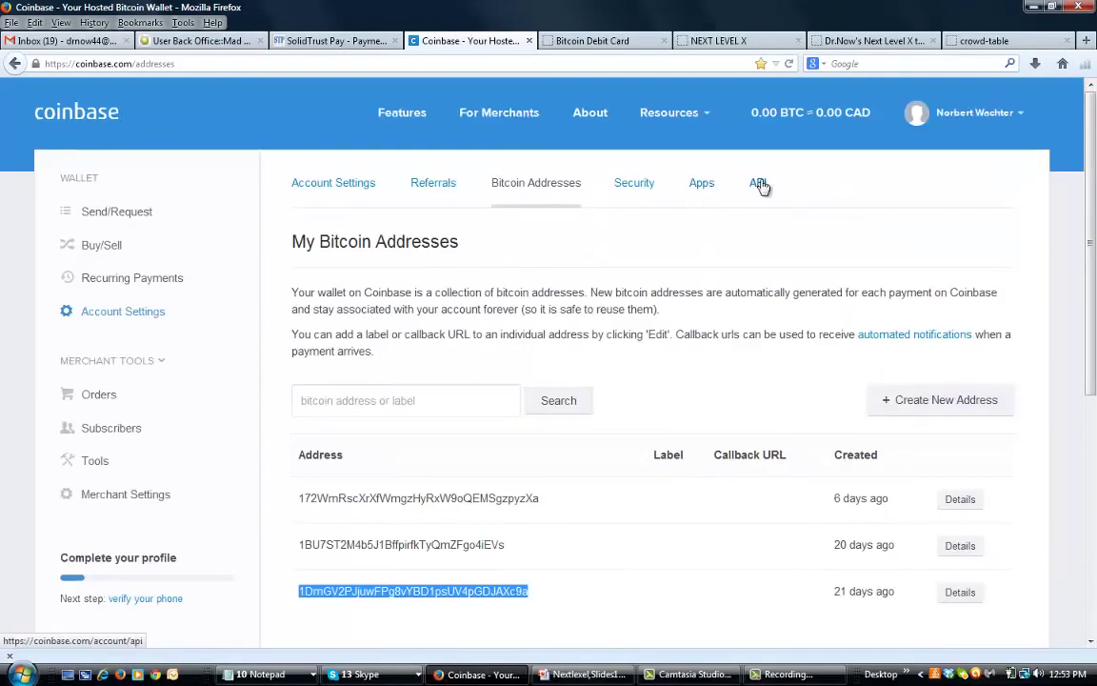
left_click(759, 183)
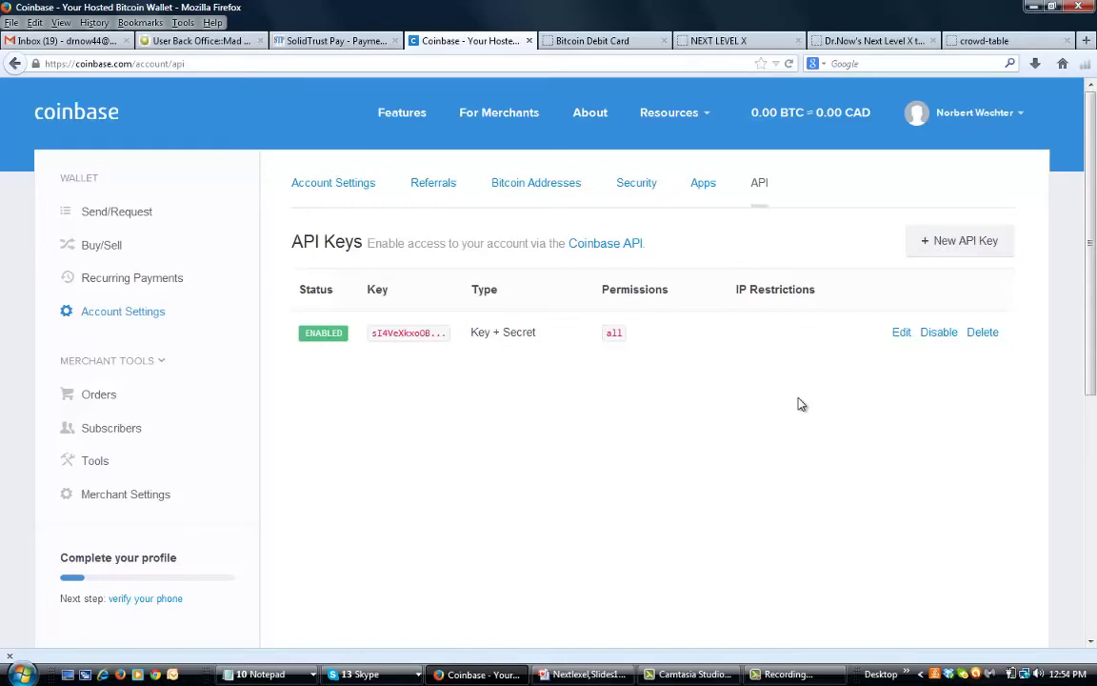
Verify the account password to reveal the API key, select the API Secret, and return to the back office.
left_click(407, 335)
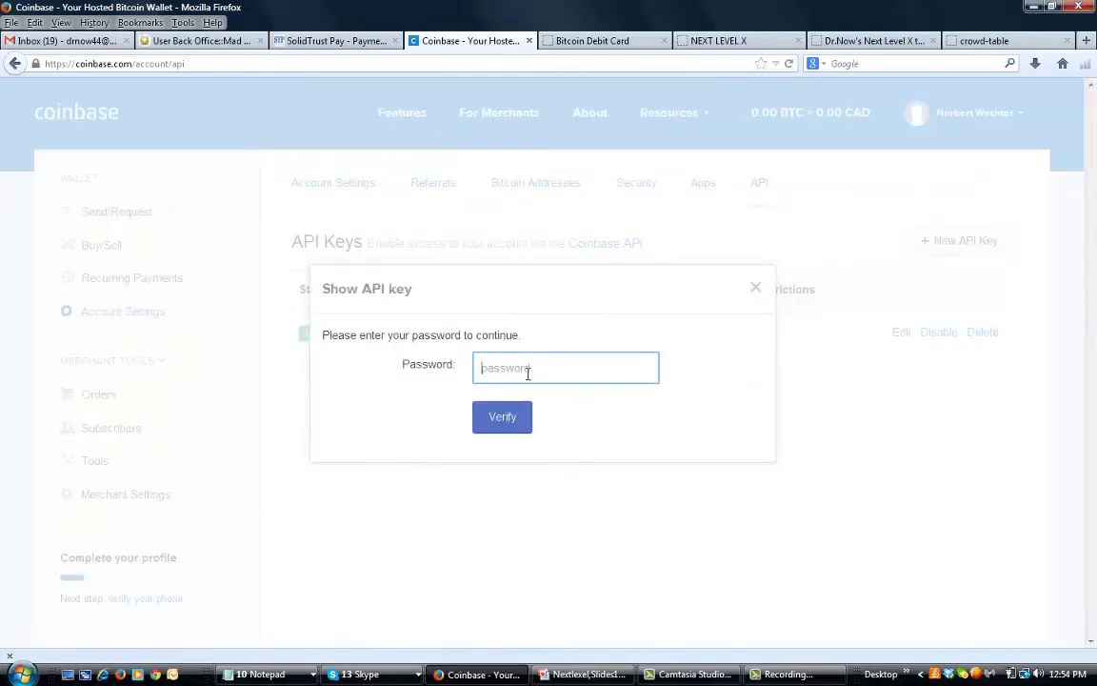
type("••••••••••")
left_click(497, 419)
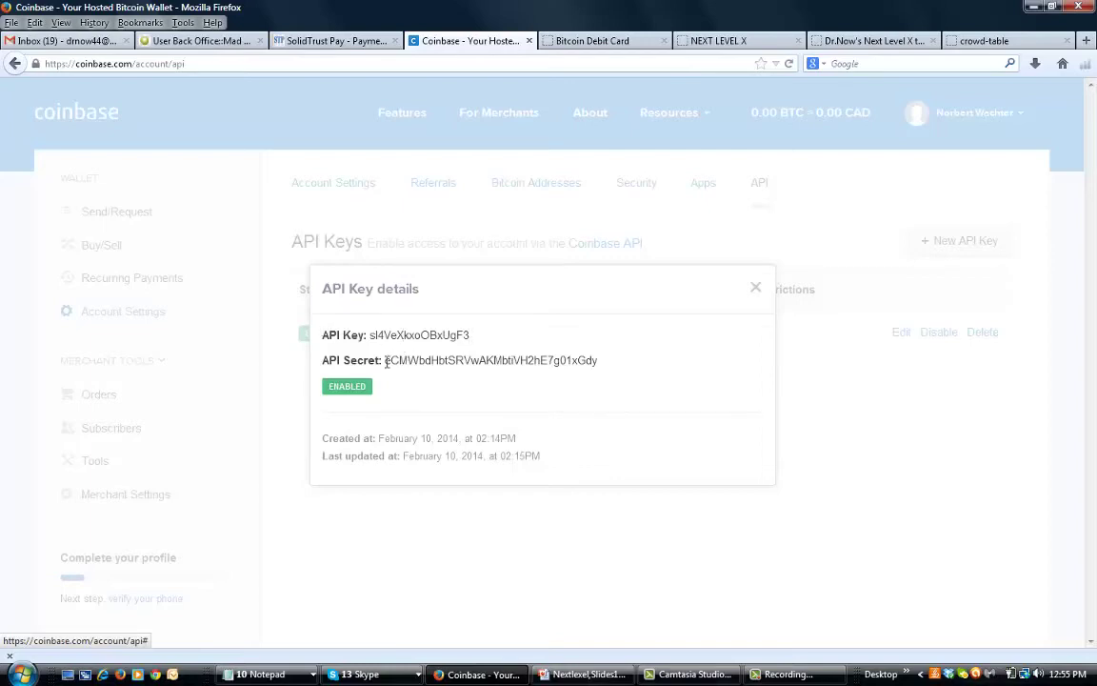
left_click_drag(387, 362, 600, 371)
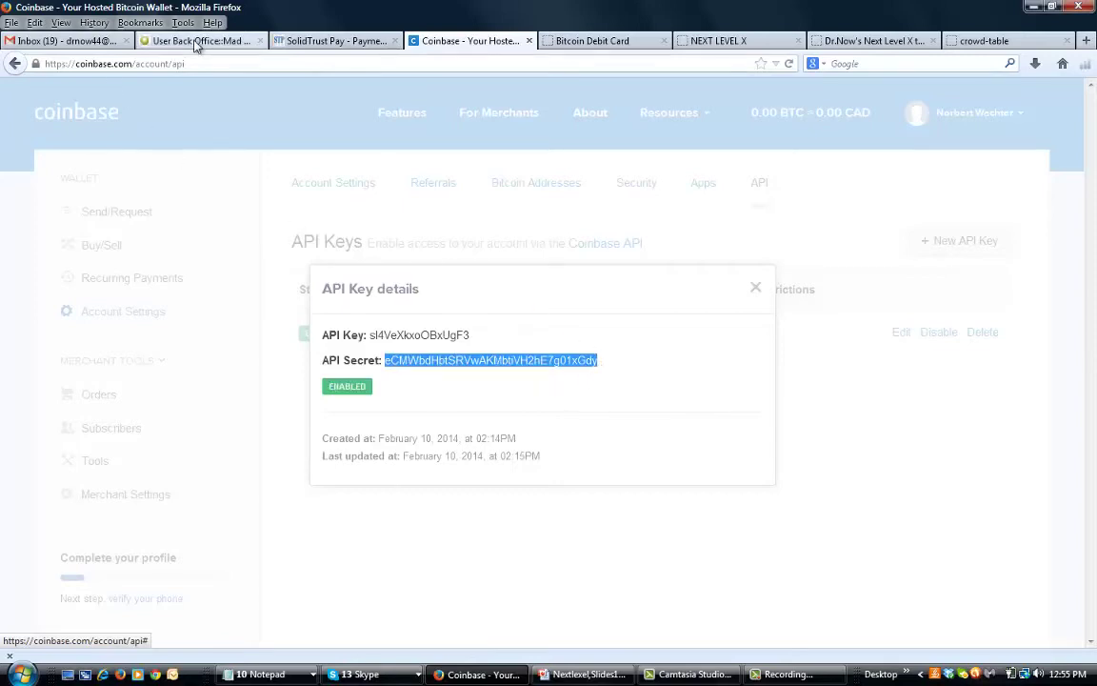
left_click(197, 41)
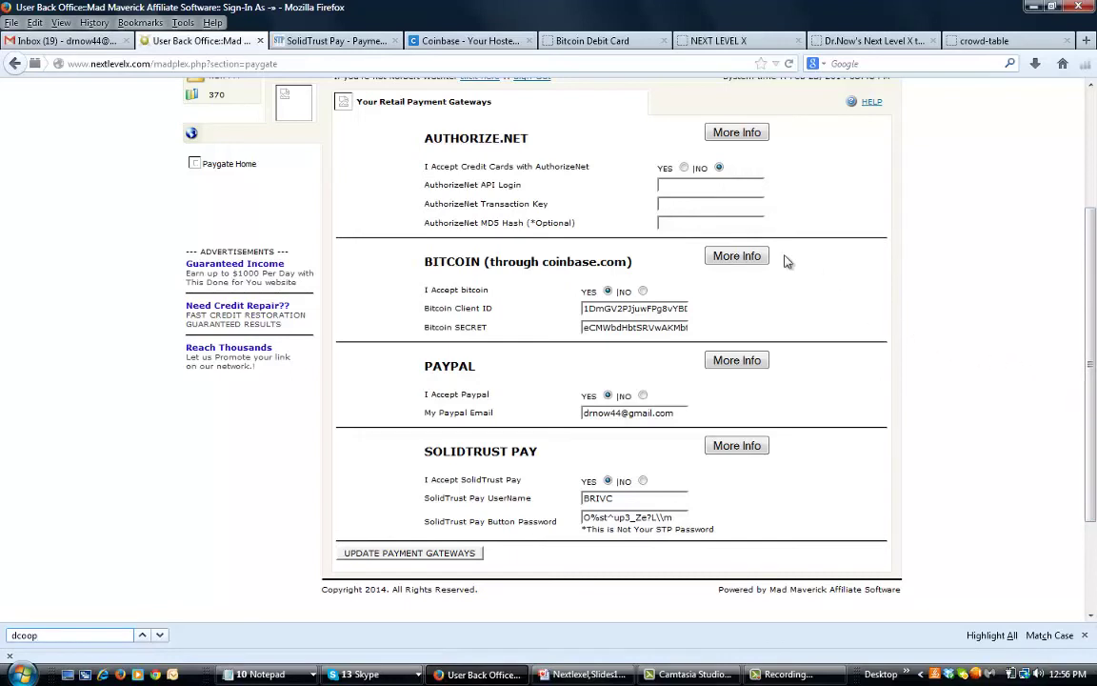
Browse the BitPlastic Bitcoin debit card homepage, scrolling down and back to the top.
left_click(600, 41)
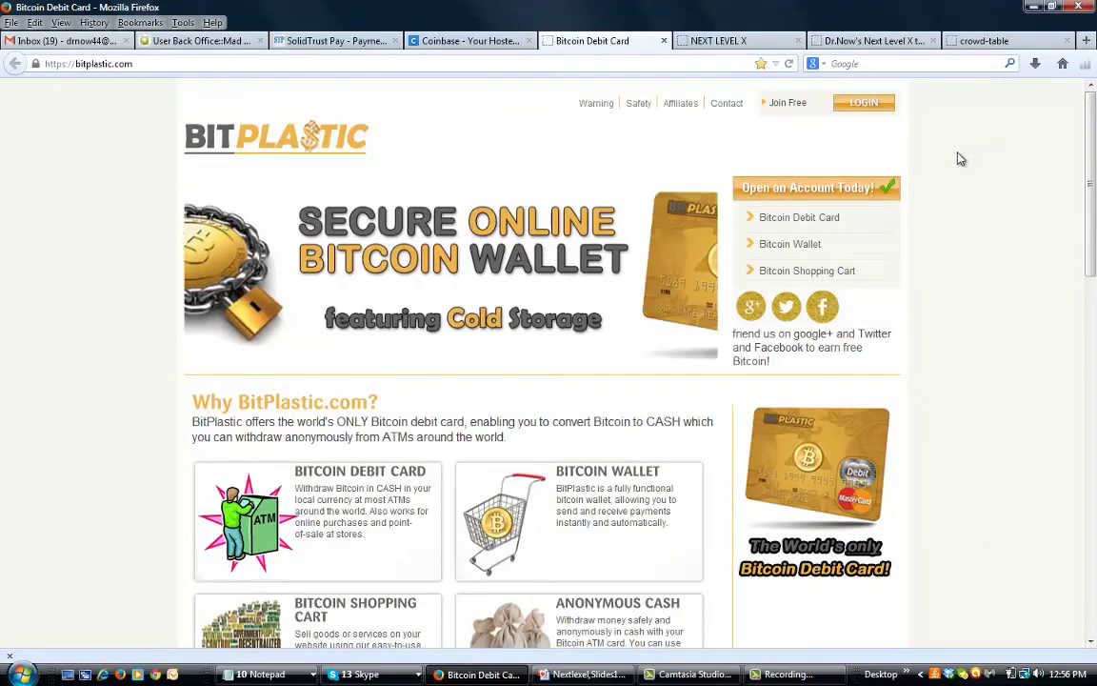
scroll(960, 159, "down", 8)
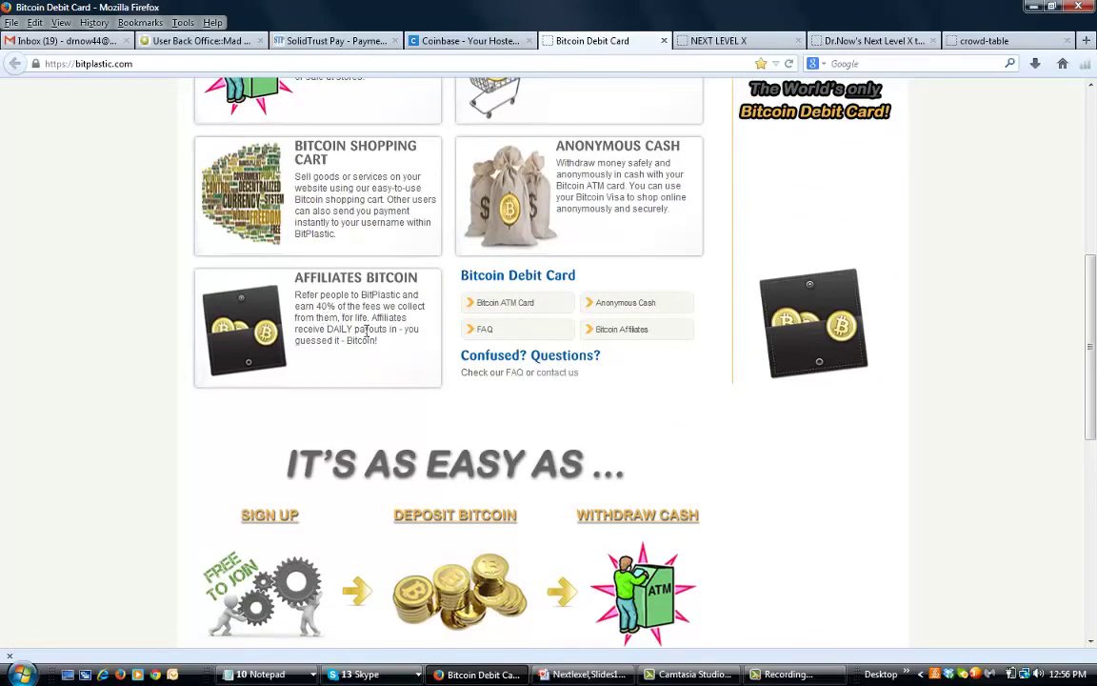
scroll(382, 372, "up", 2)
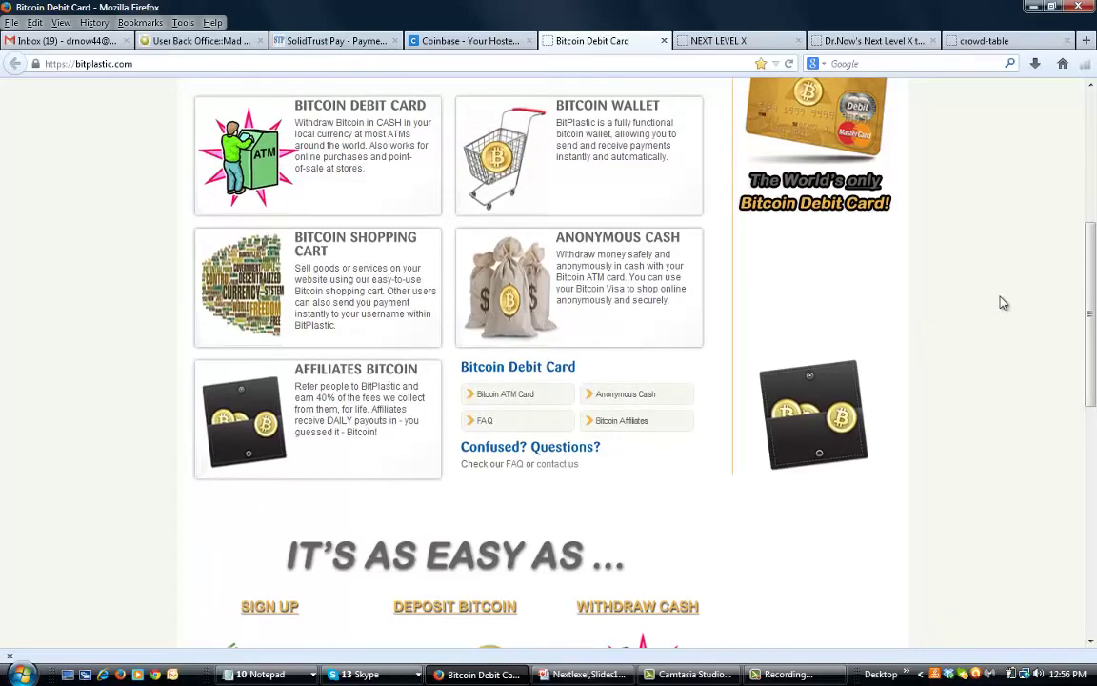
scroll(1005, 301, "up", 5)
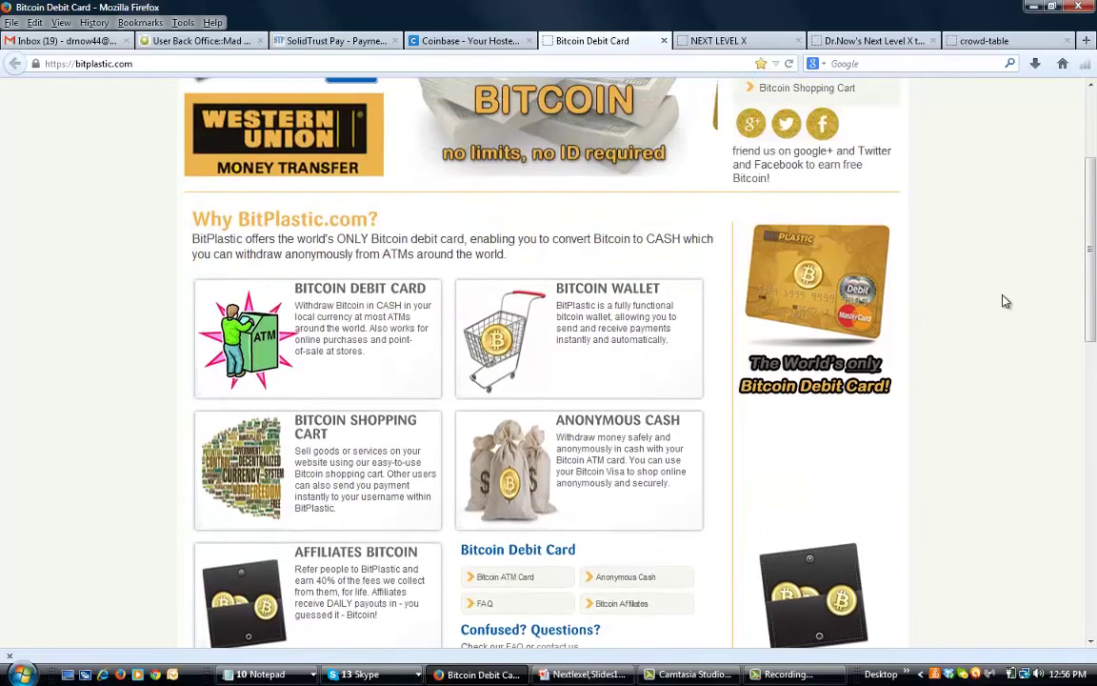
scroll(1005, 301, "up", 2)
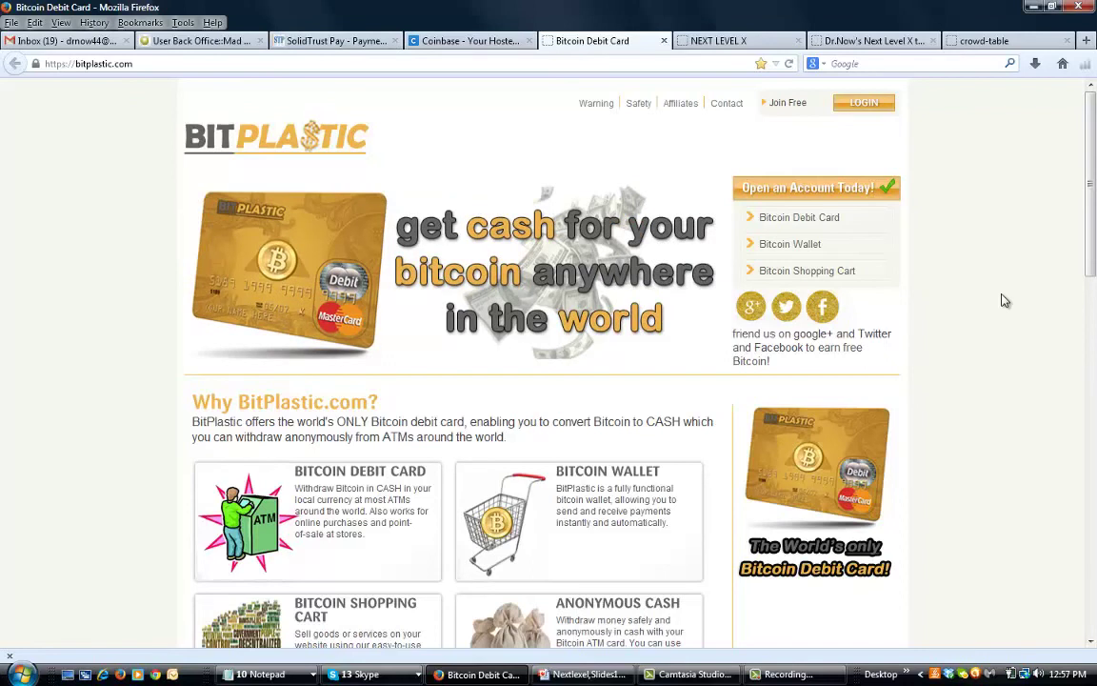
Close the Coinbase API key details, view the Bitcoin Addresses list, then return to the back office's top.
left_click(441, 45)
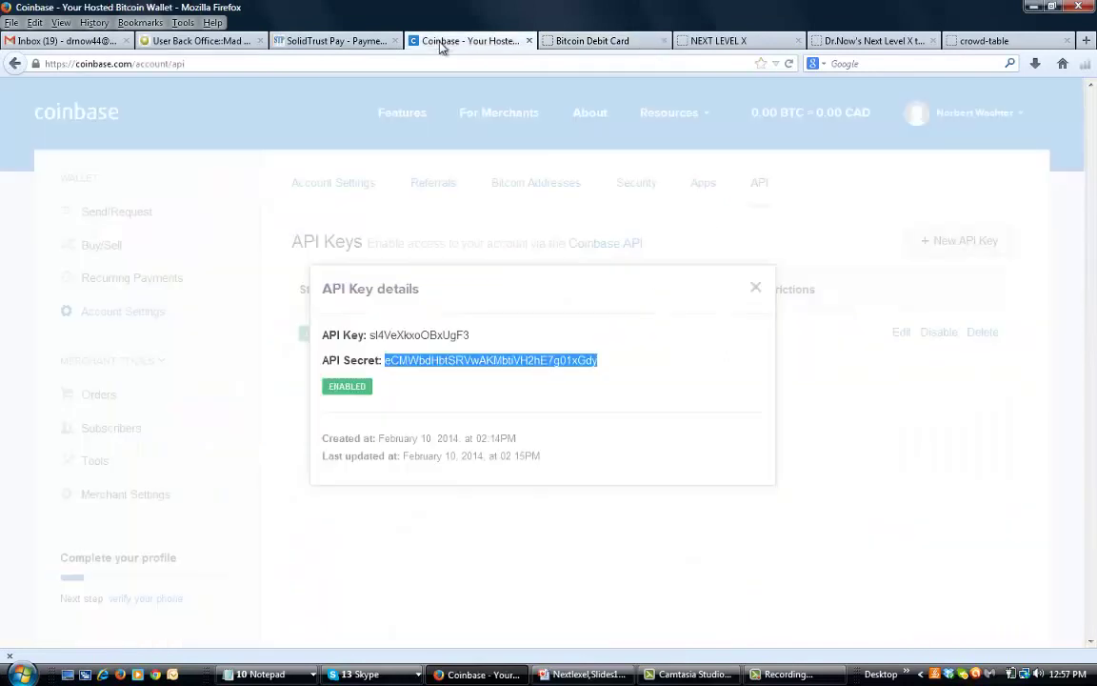
left_click(757, 288)
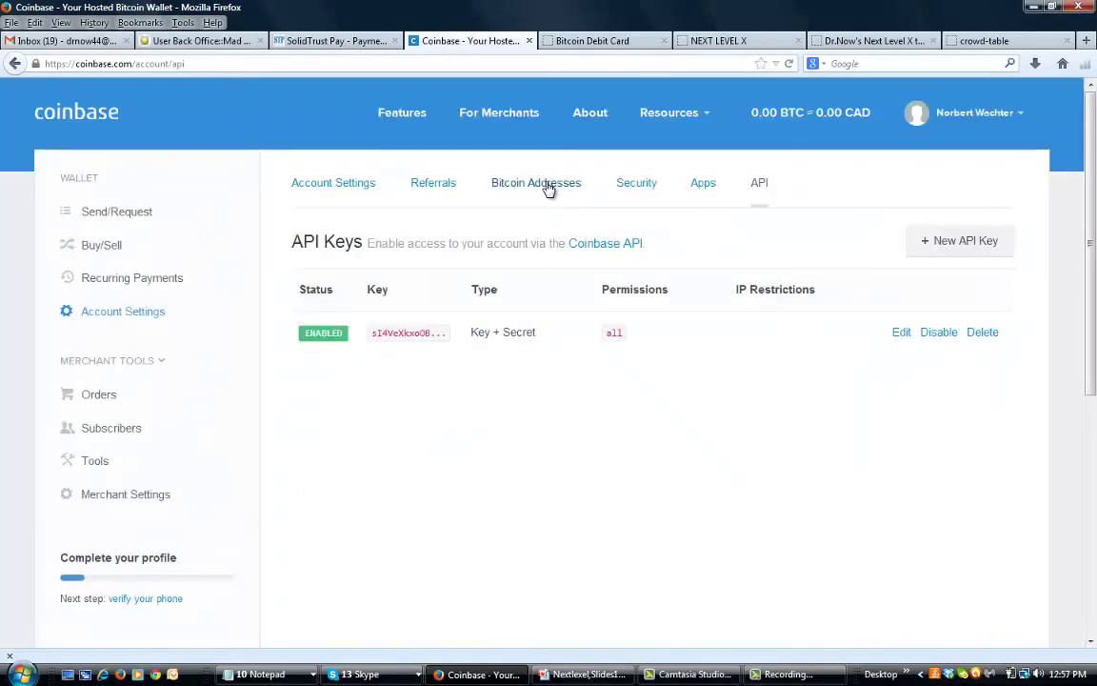
left_click(548, 189)
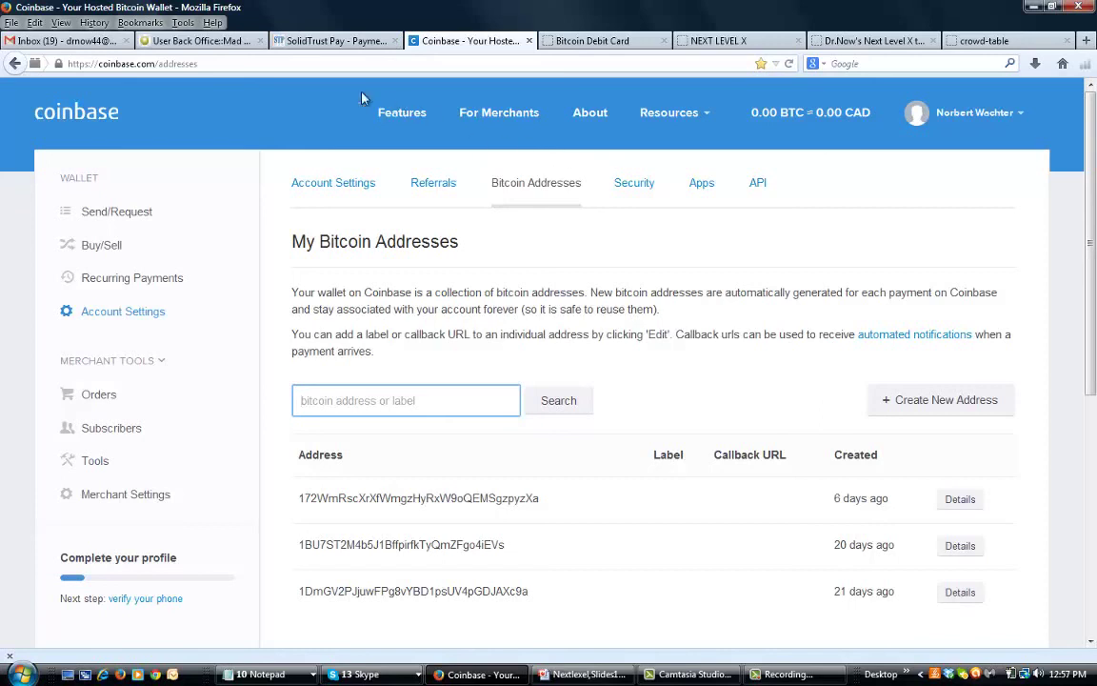
left_click(199, 44)
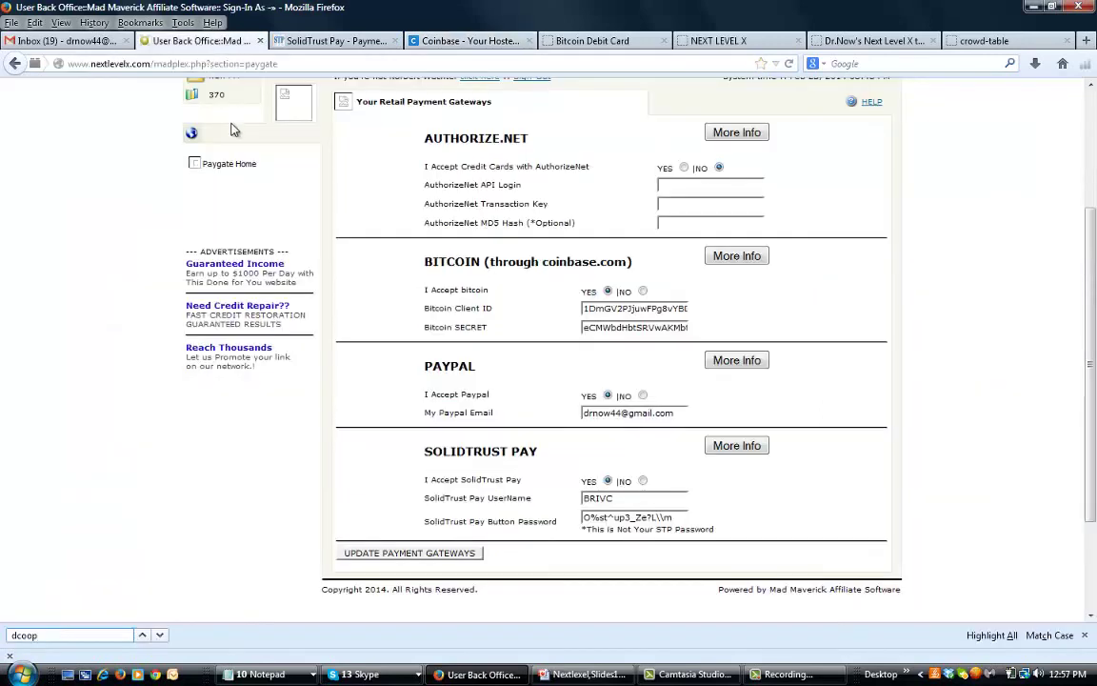
scroll(455, 270, "up", 4)
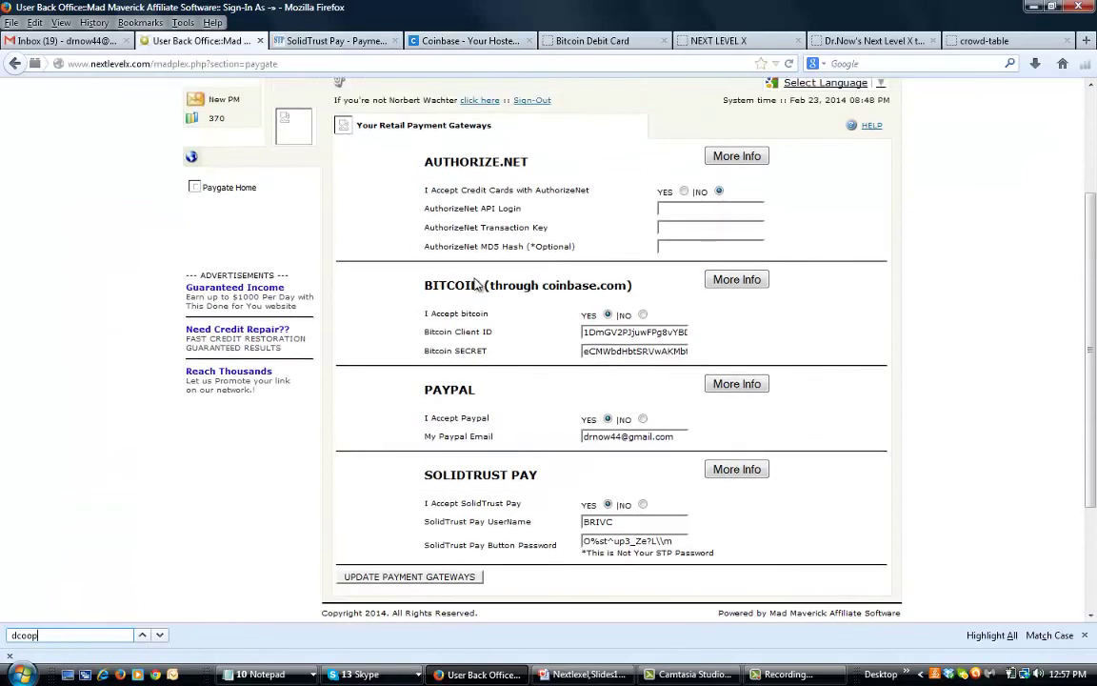
Confirm sign-out, then log back in with the saved username from autocomplete.
left_click(525, 258)
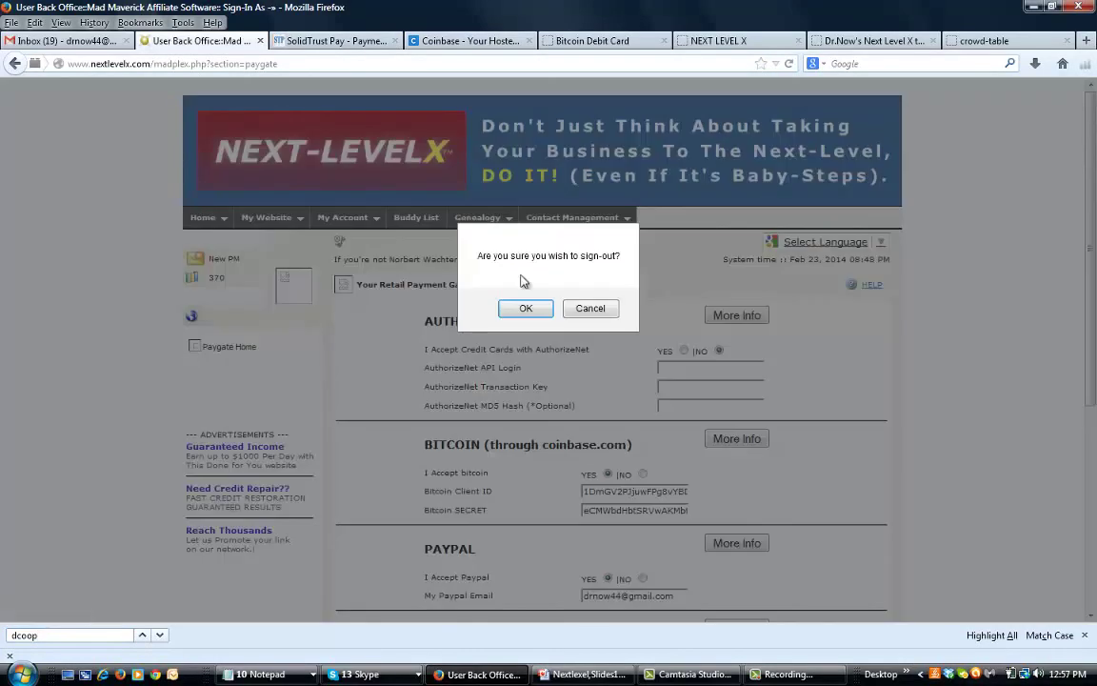
left_click(520, 312)
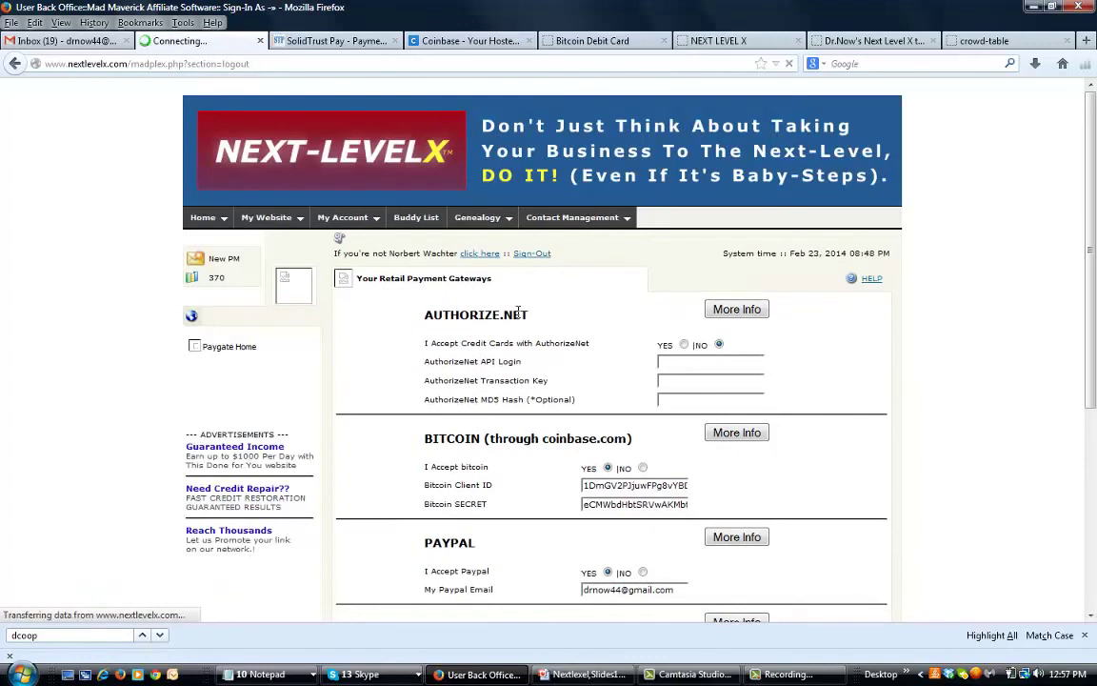
left_click(434, 185)
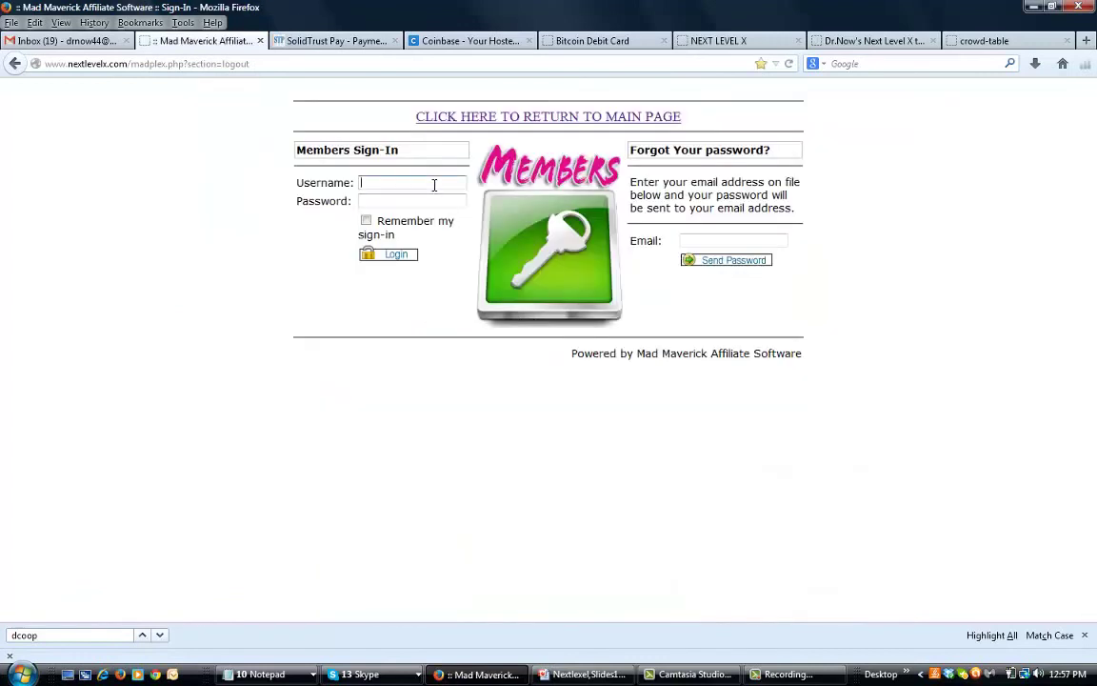
type("d")
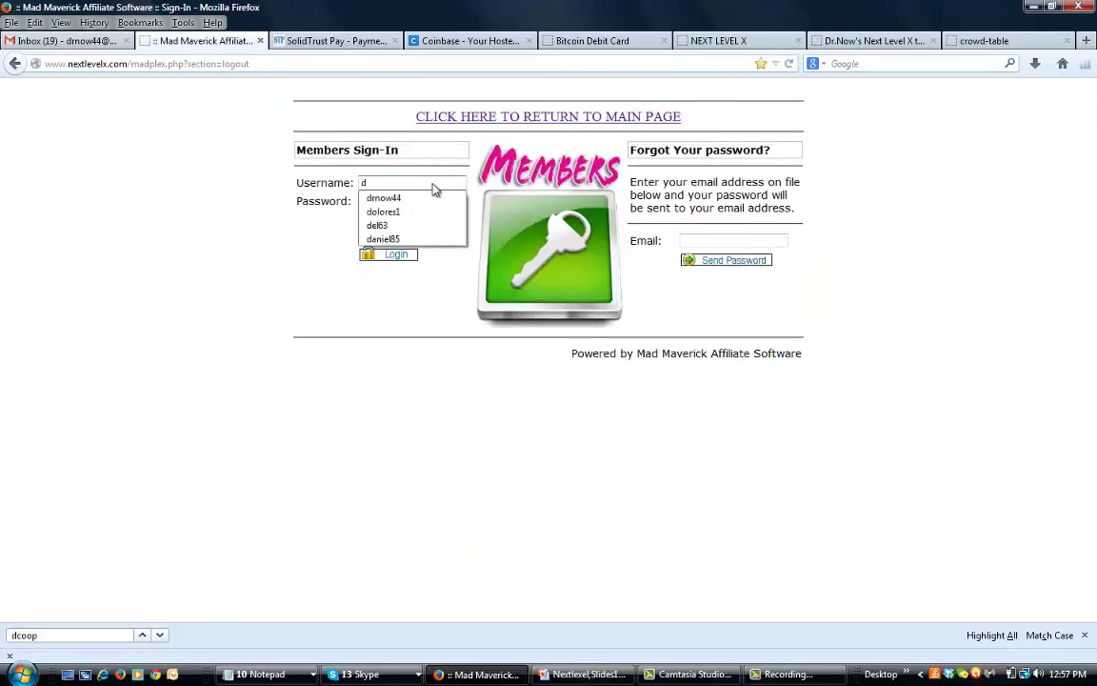
left_click(421, 208)
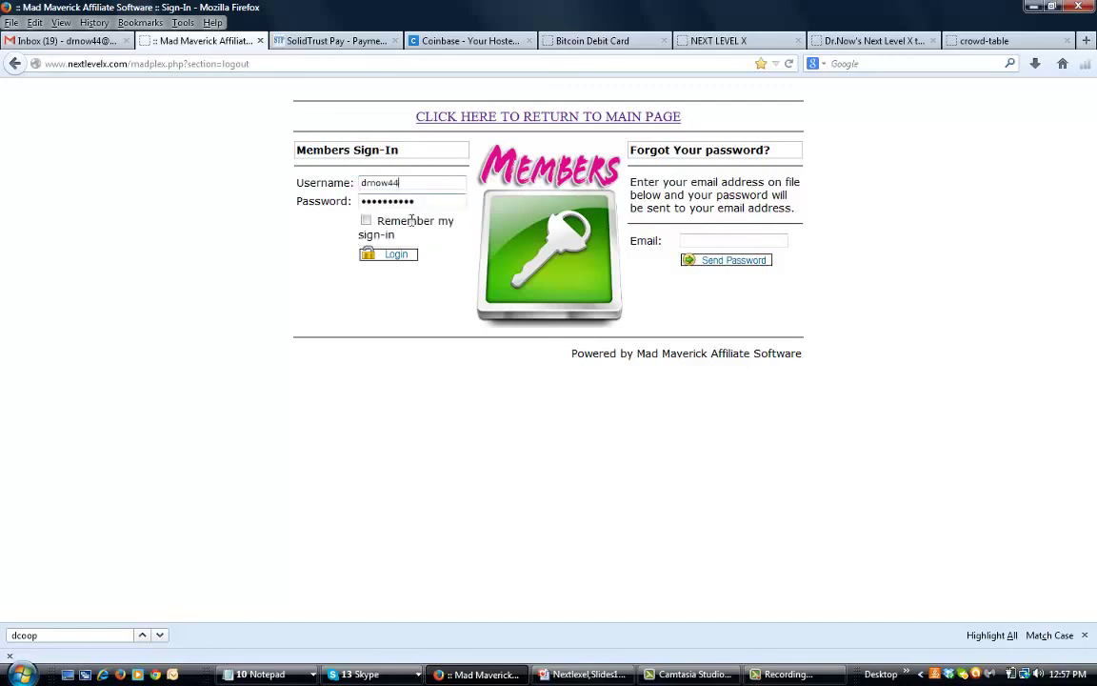
left_click(402, 260)
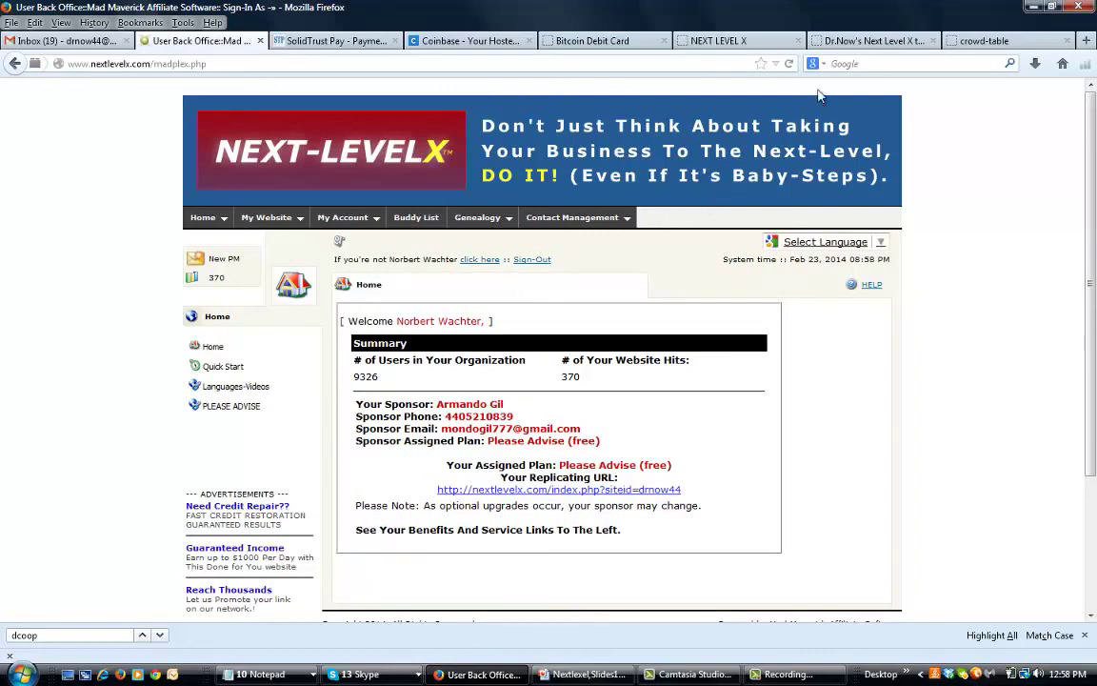
On the team build site, open the Video Information Center and scroll through its video list.
left_click(750, 45)
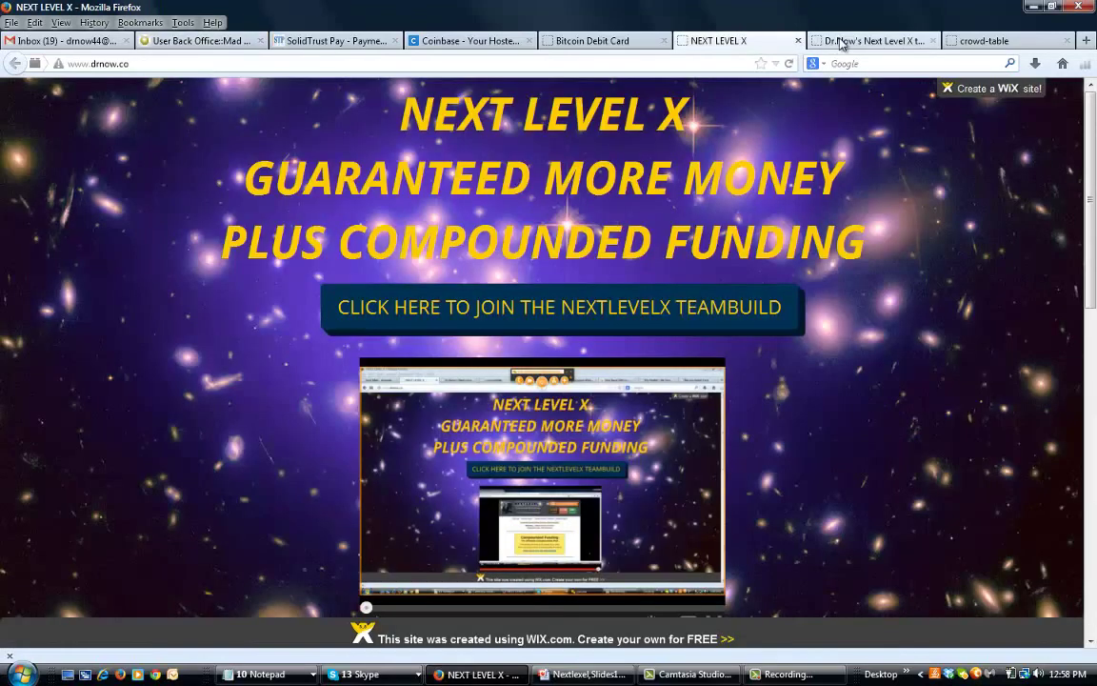
left_click(841, 43)
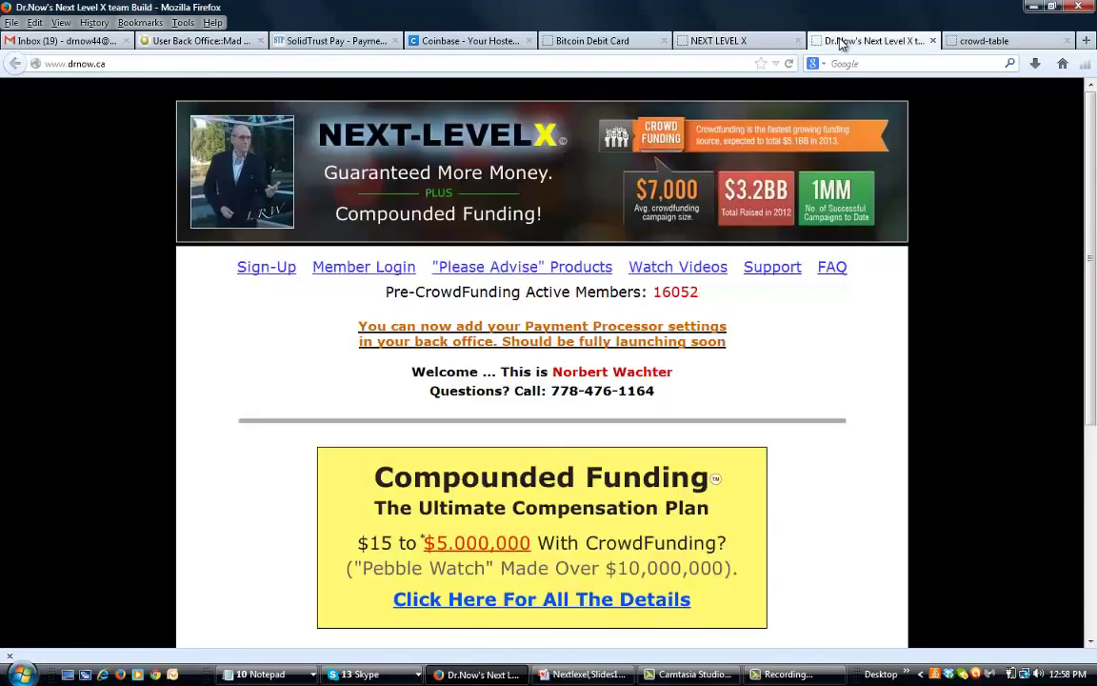
left_click(678, 267)
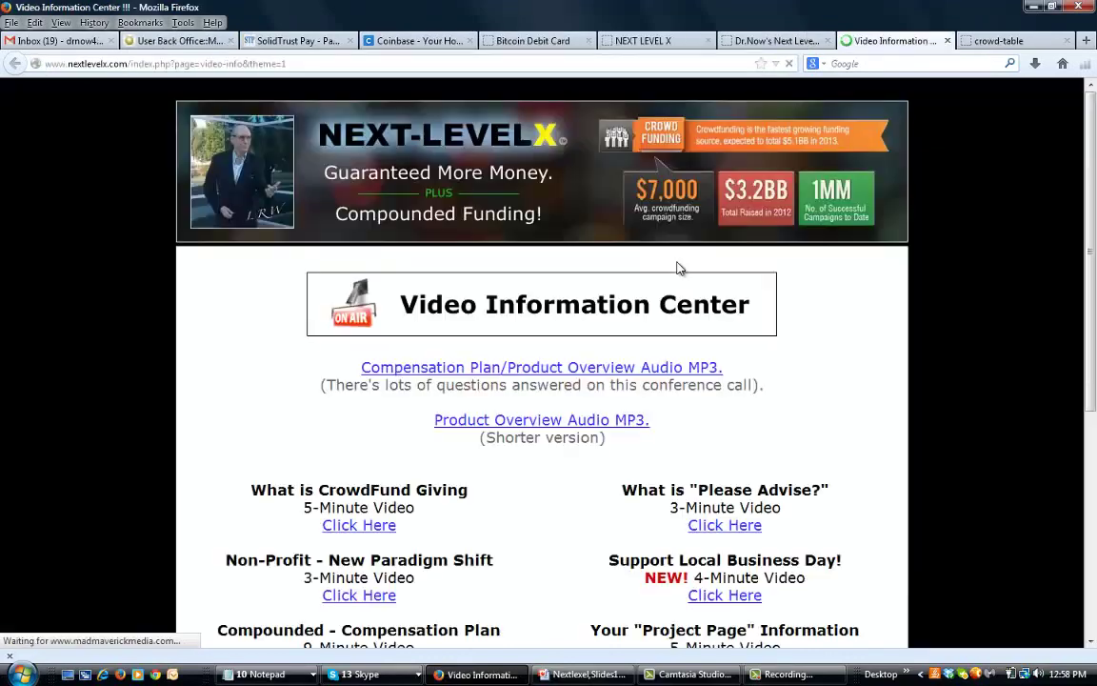
scroll(679, 266, "down", 5)
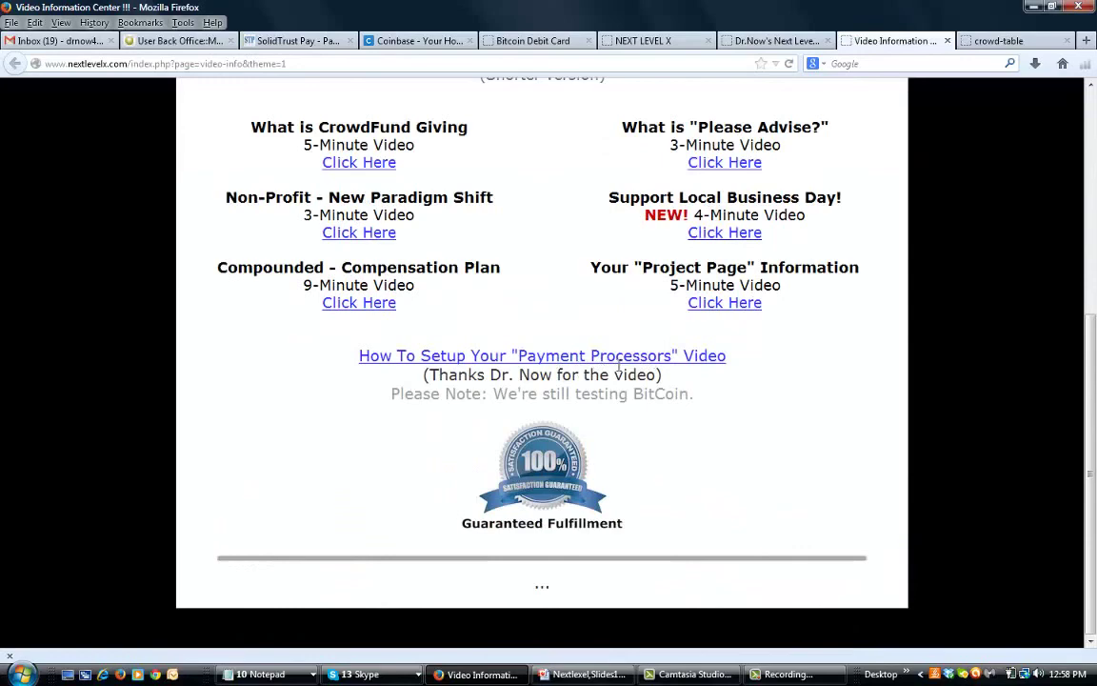
scroll(580, 311, "up", 5)
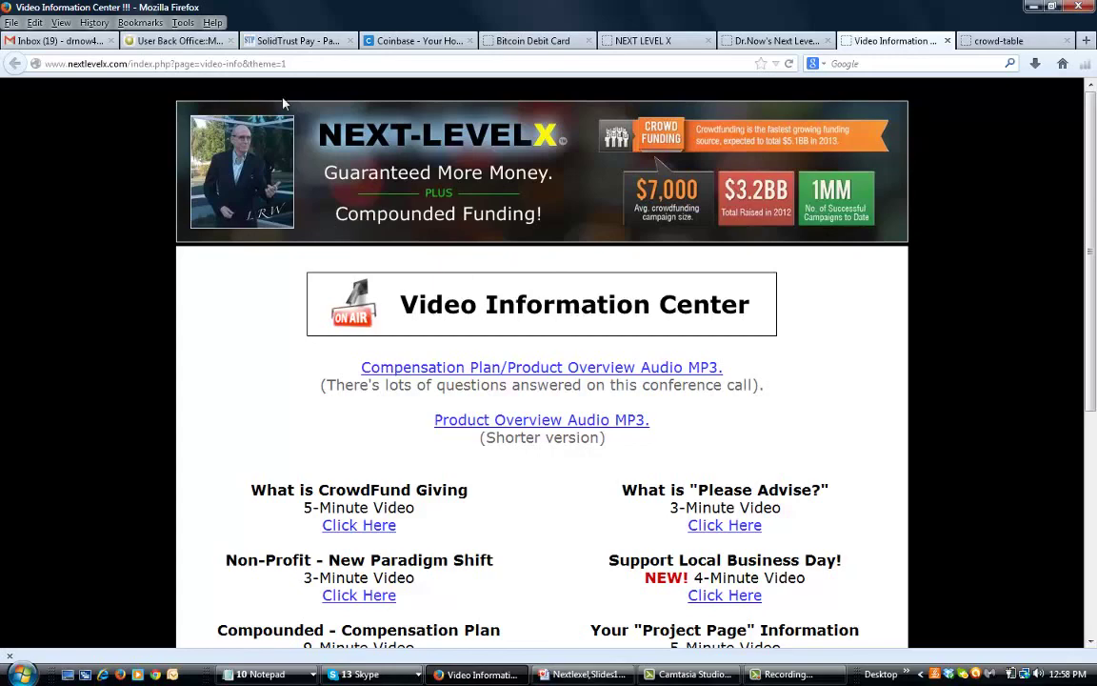
Return to SolidTrust Pay's Payment Button Password page showing the generated button password.
left_click(295, 42)
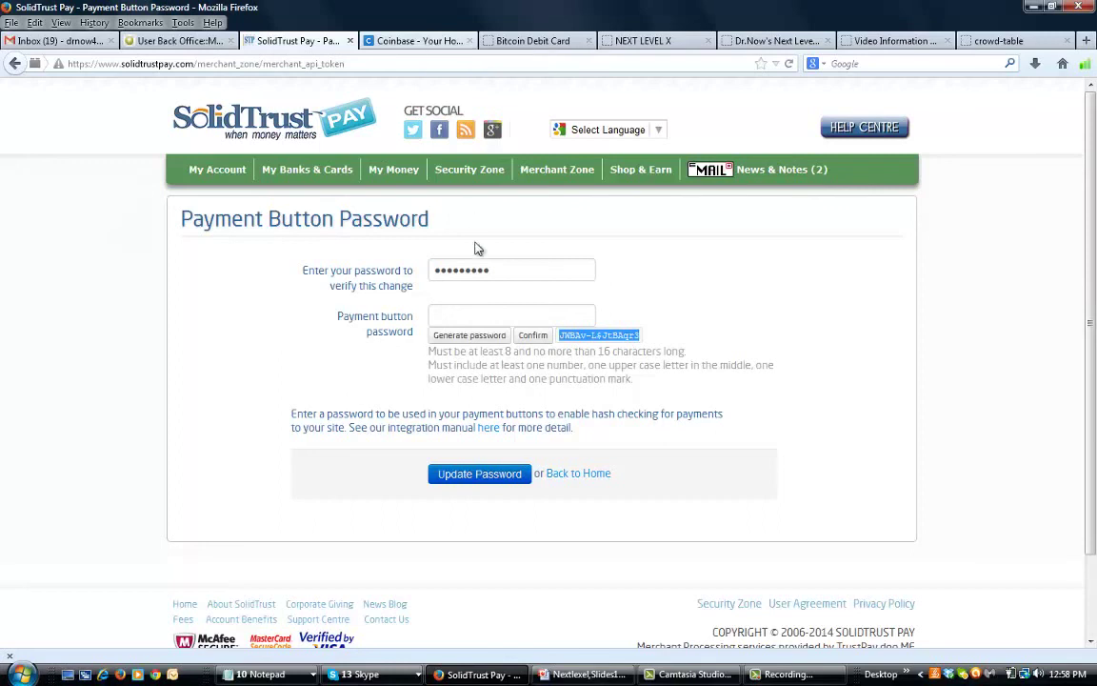
left_click(786, 673)
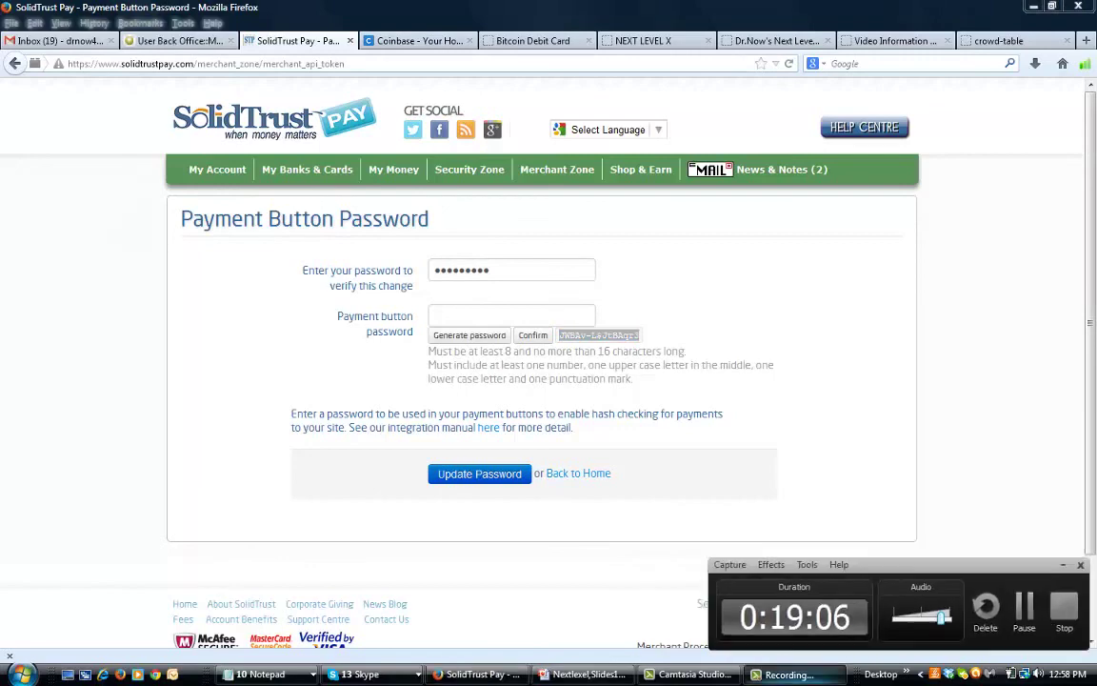